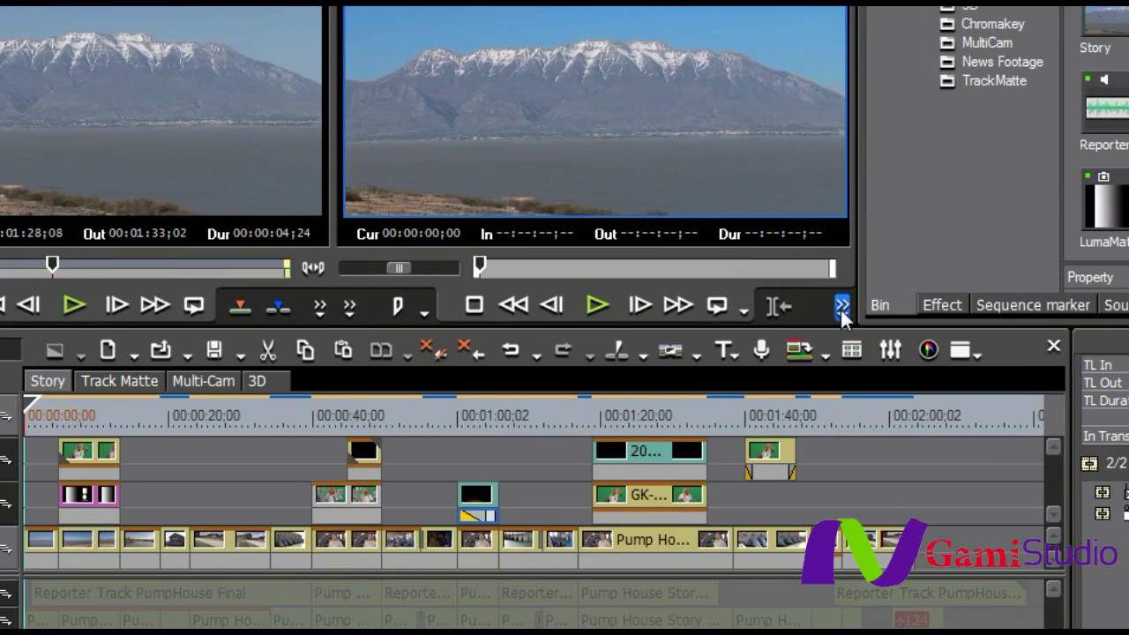
- Open the Print to File dialog from the recorder's >> Export menu
click(842, 309)
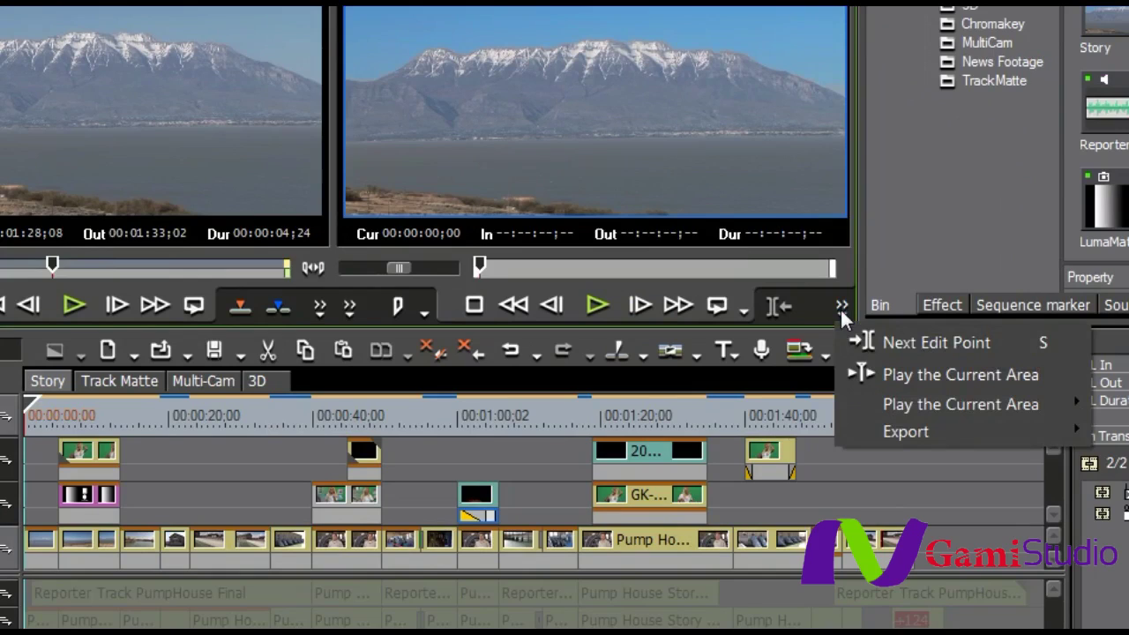
mouse_move(900, 432)
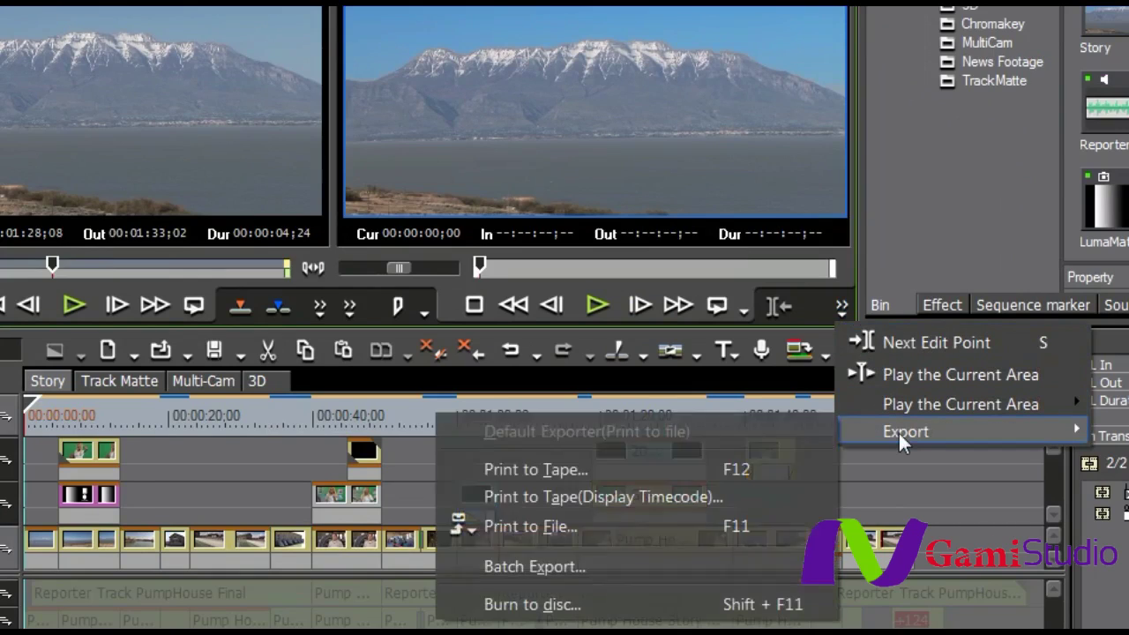
click(546, 527)
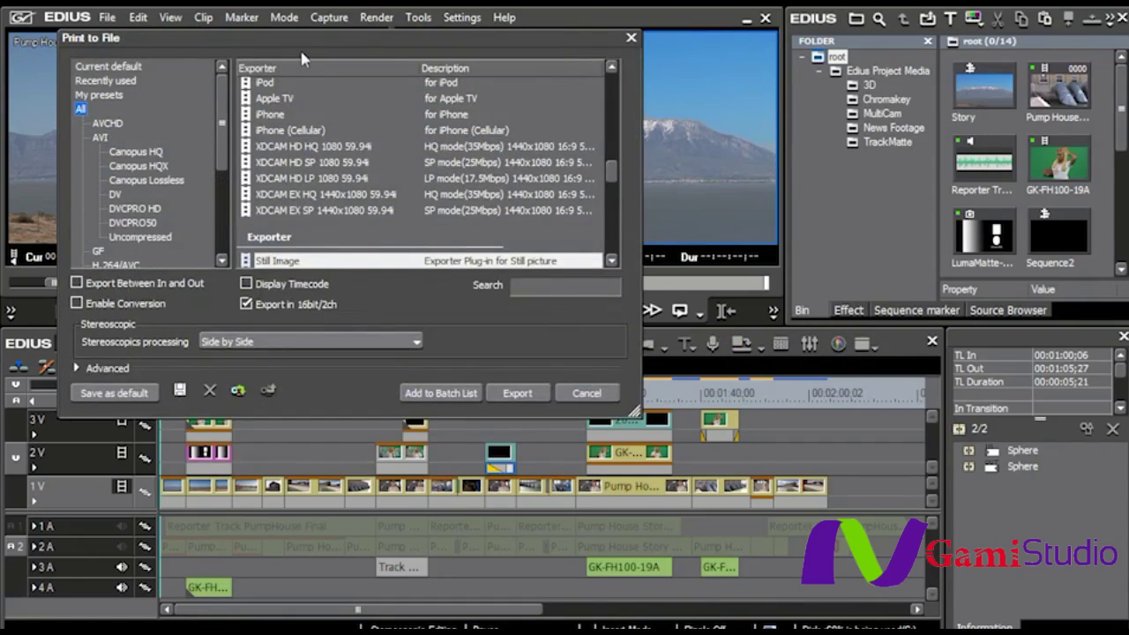
- Enlarge the dialog, tick Enable Conversion, and scroll through the full exporter list
drag(331, 414, 332, 605)
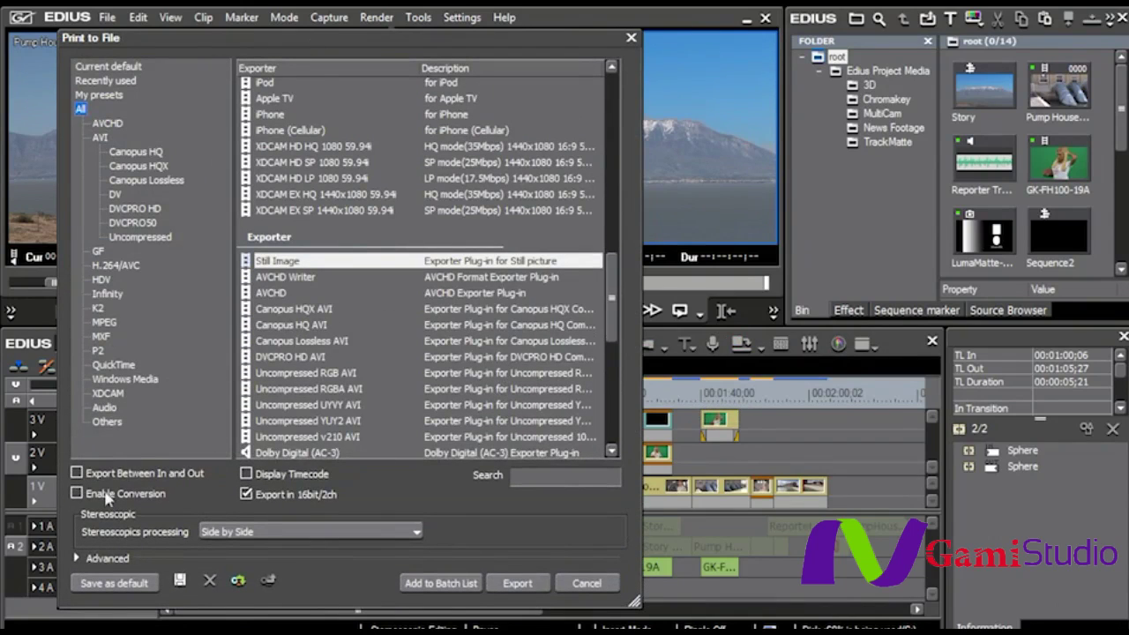
click(78, 494)
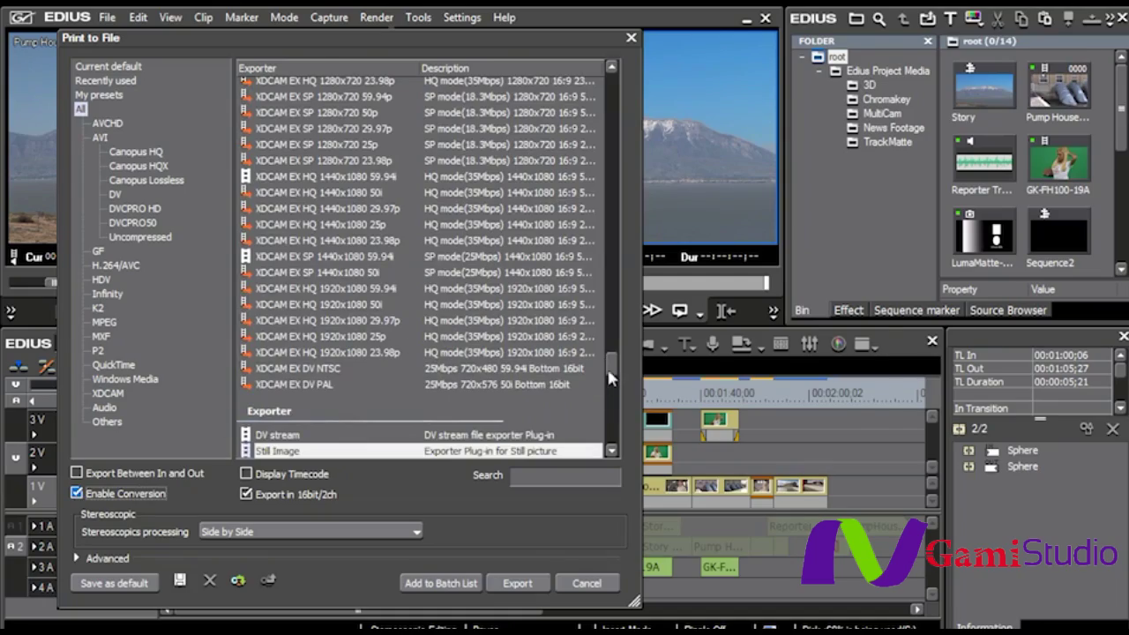
drag(610, 377, 617, 89)
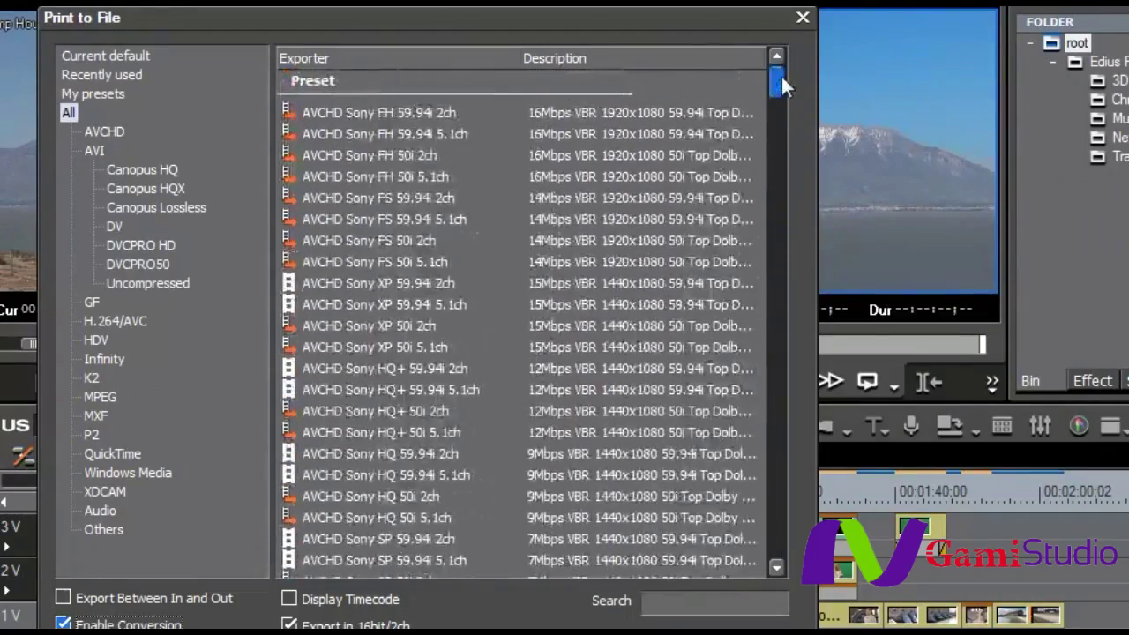
drag(781, 76, 786, 394)
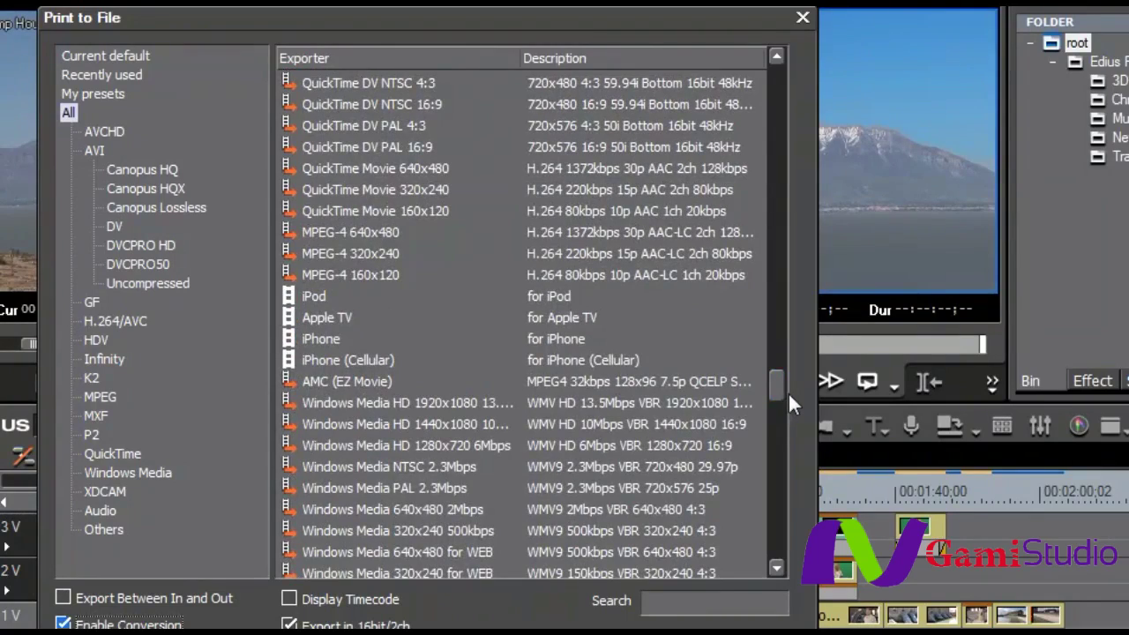
drag(777, 392, 791, 474)
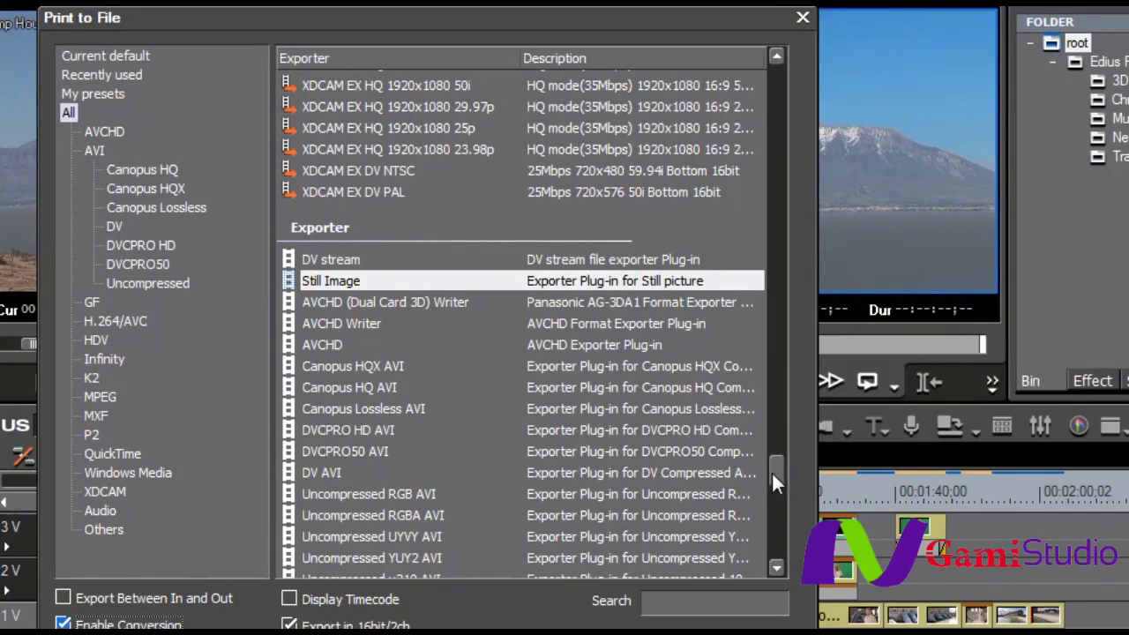
drag(774, 468, 776, 478)
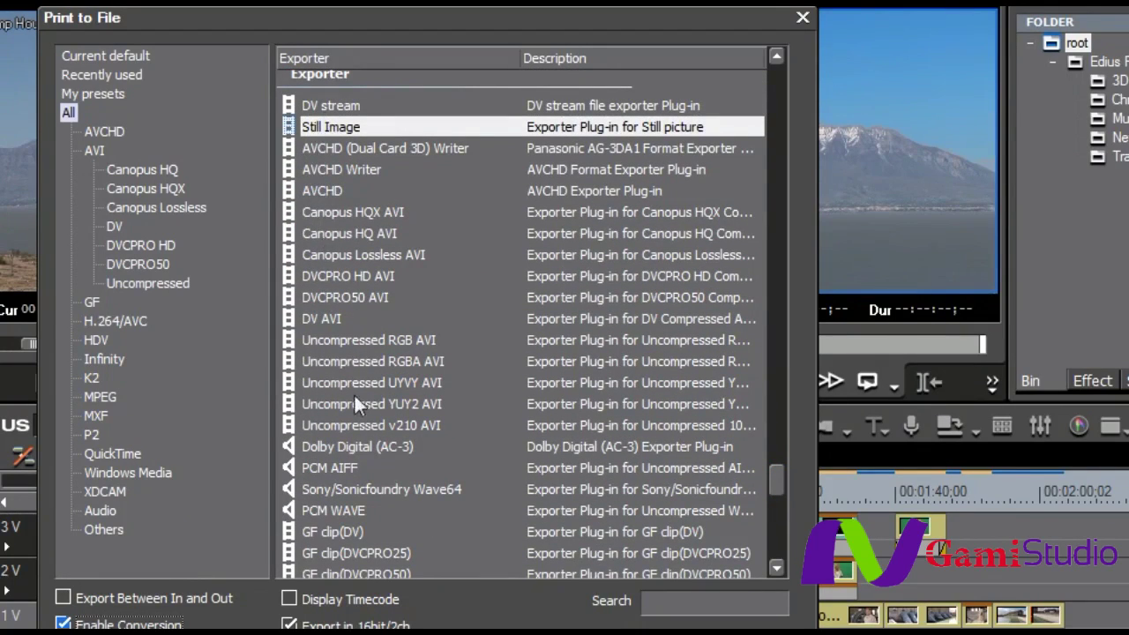
drag(772, 482, 777, 98)
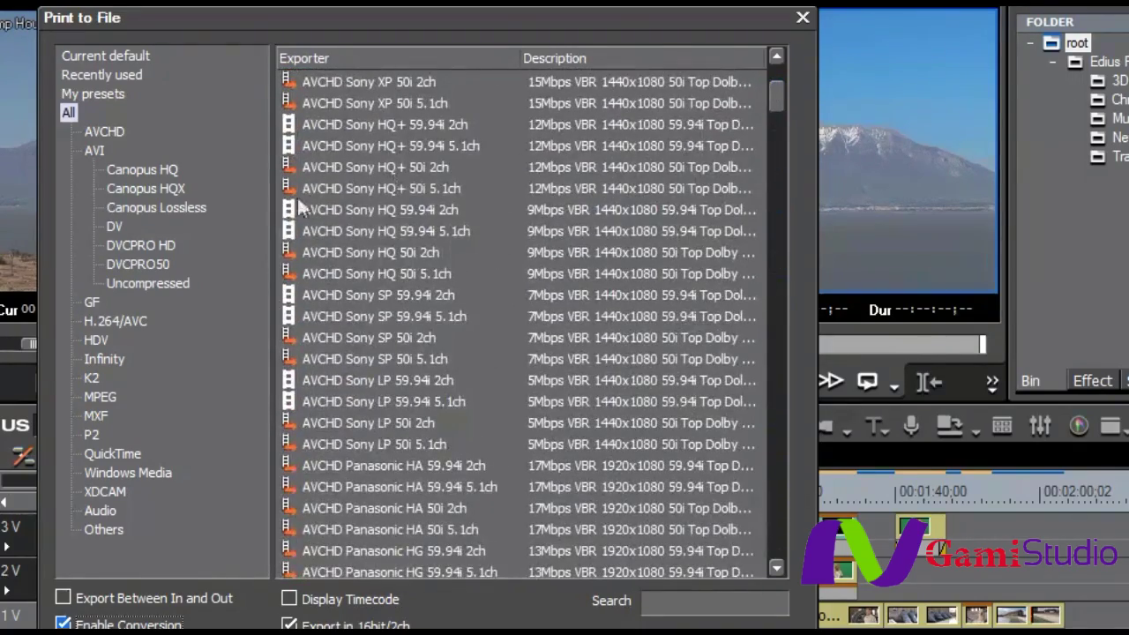
- Show only the H.264/AVC exporters and shrink the dialog height
click(99, 321)
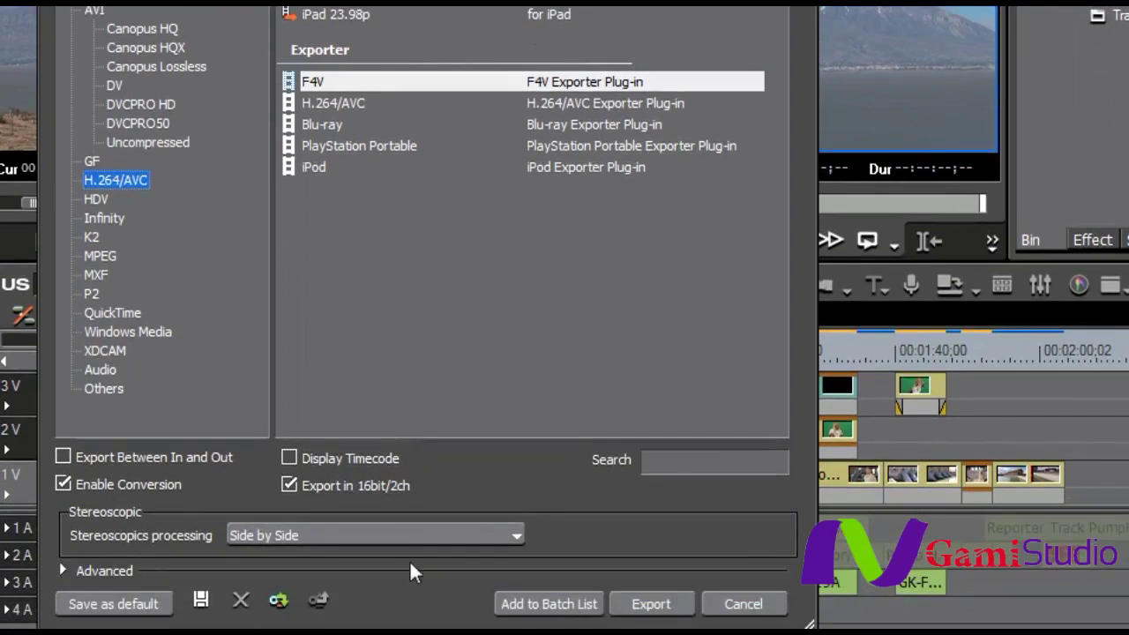
drag(423, 580, 430, 536)
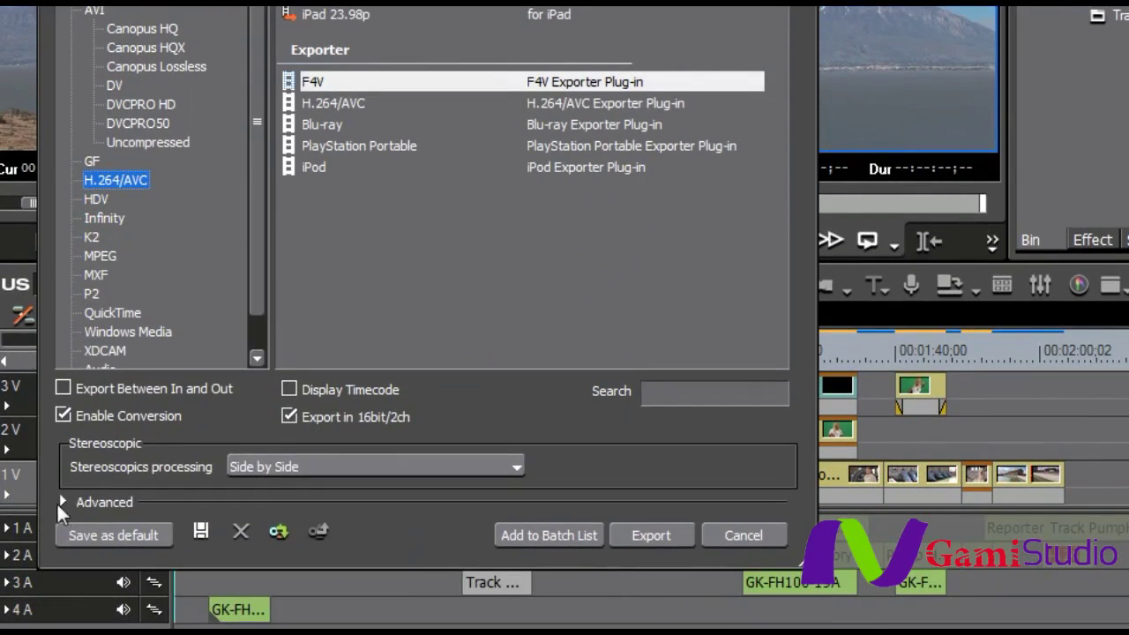
- Expand Advanced options and check Frame Size, keeping the current project setting
click(67, 497)
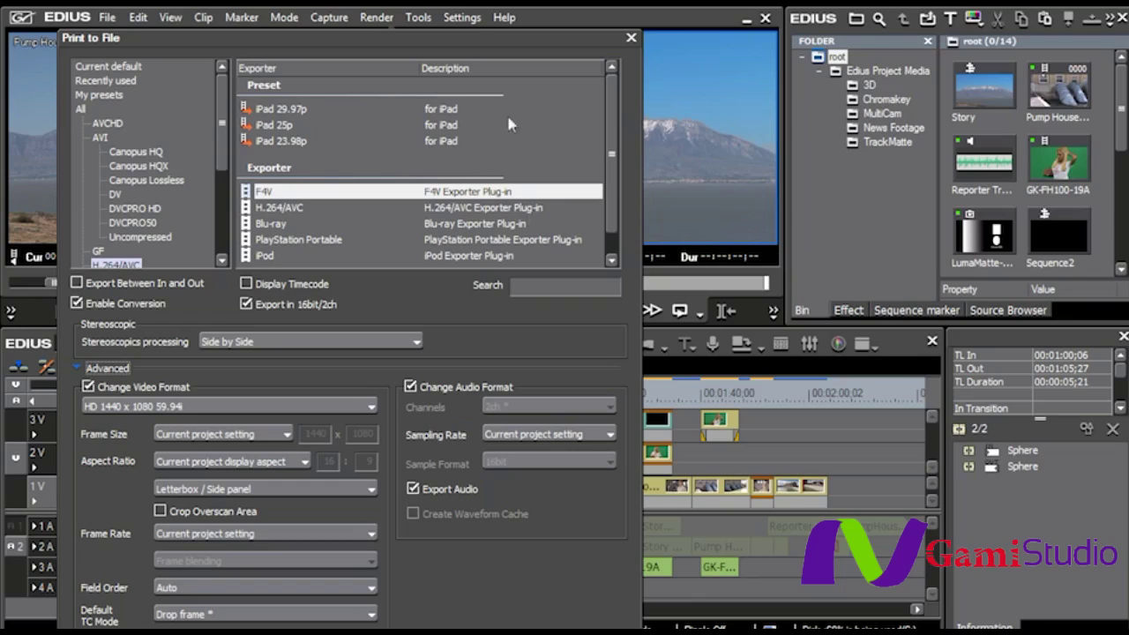
drag(473, 33, 490, 19)
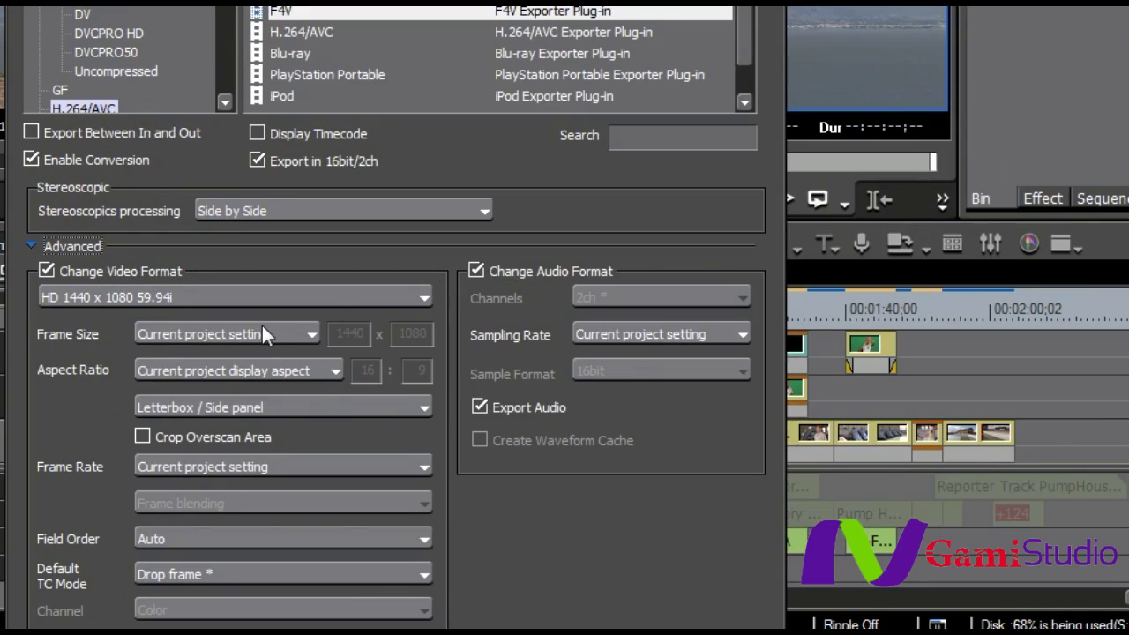
click(313, 334)
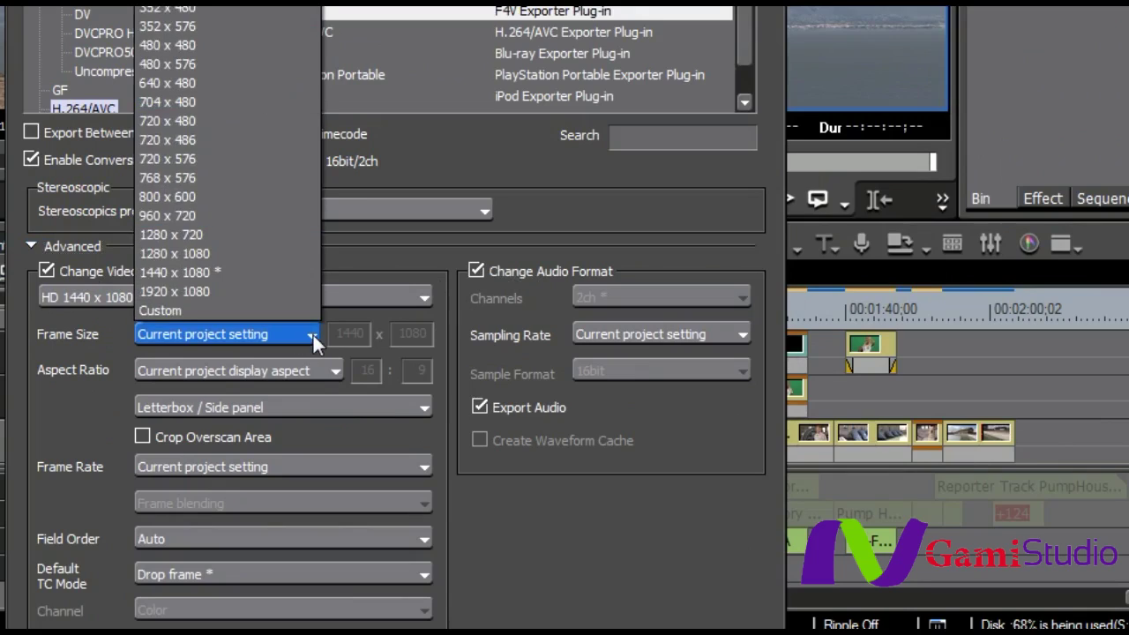
click(313, 333)
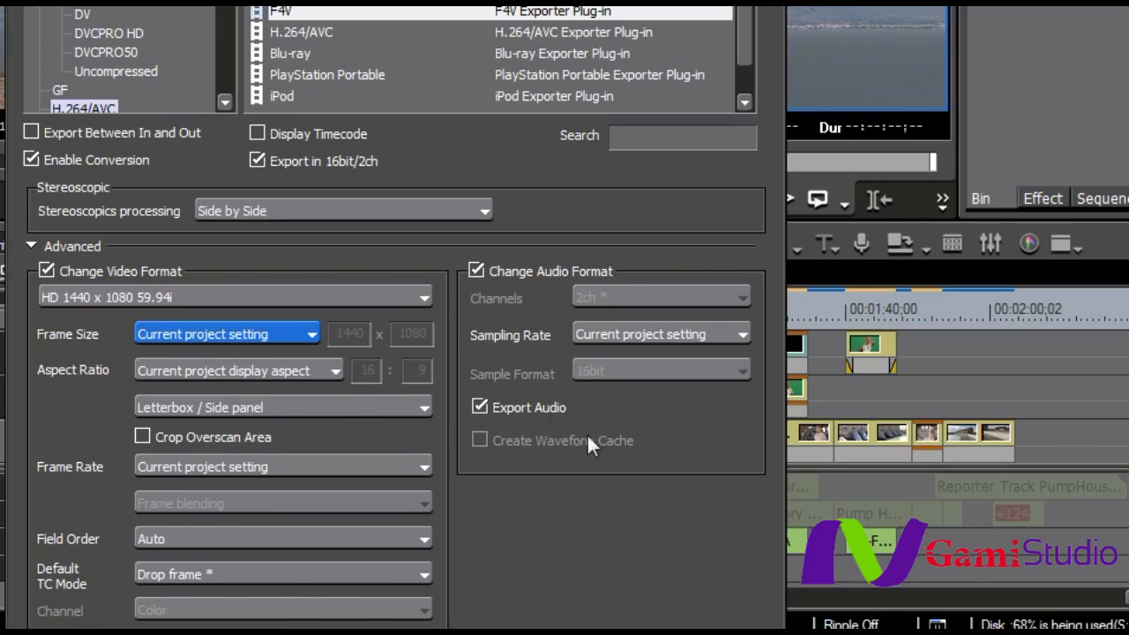
- Collapse Advanced options, select the F4V exporter and proceed to export
click(31, 247)
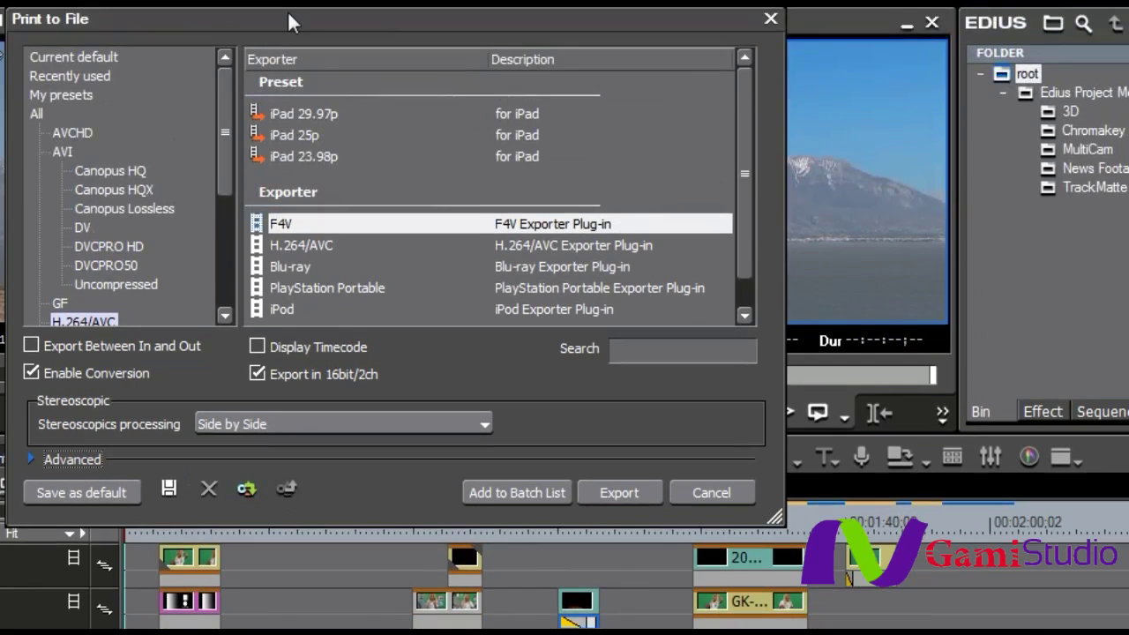
drag(288, 18, 248, 76)
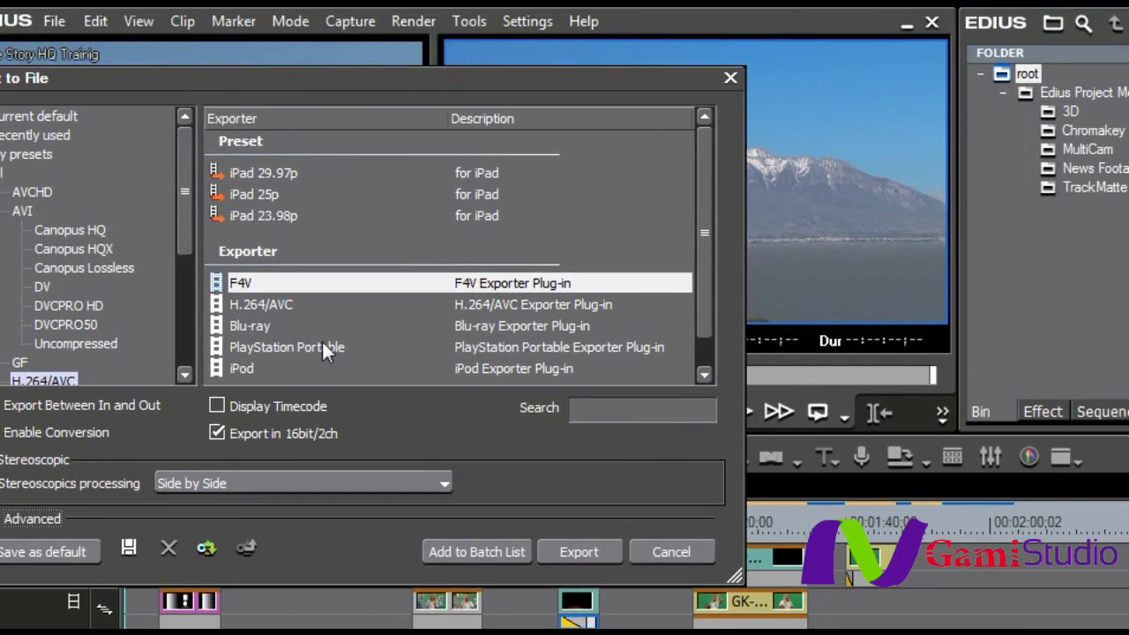
click(439, 283)
click(594, 551)
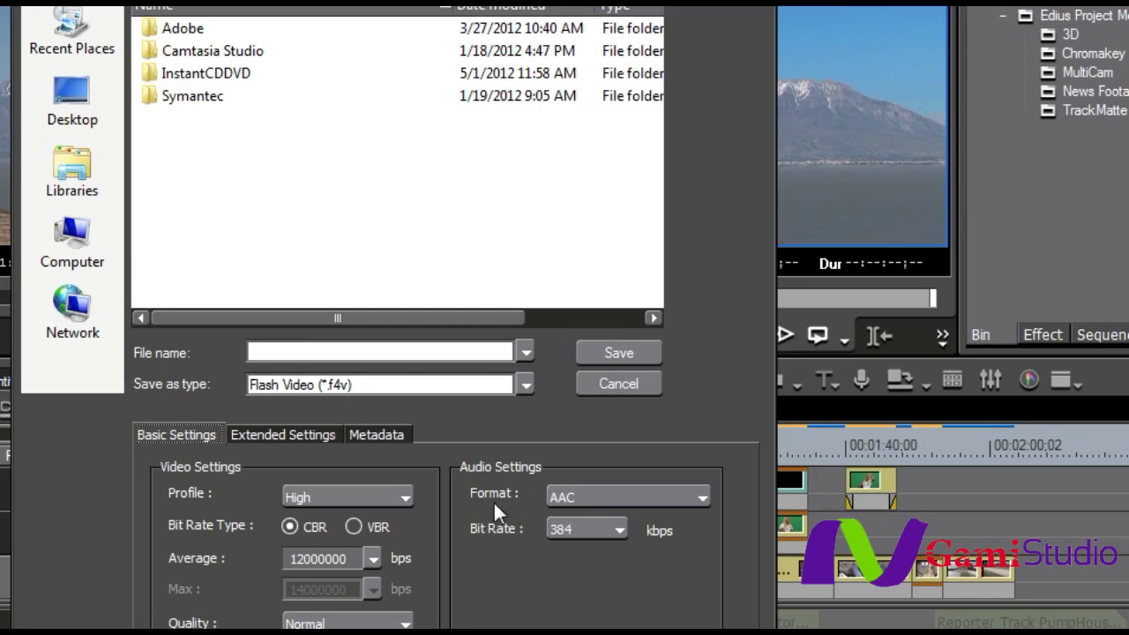
- Review the F4V Extended Settings and Metadata tabs, then select the file name field
click(309, 441)
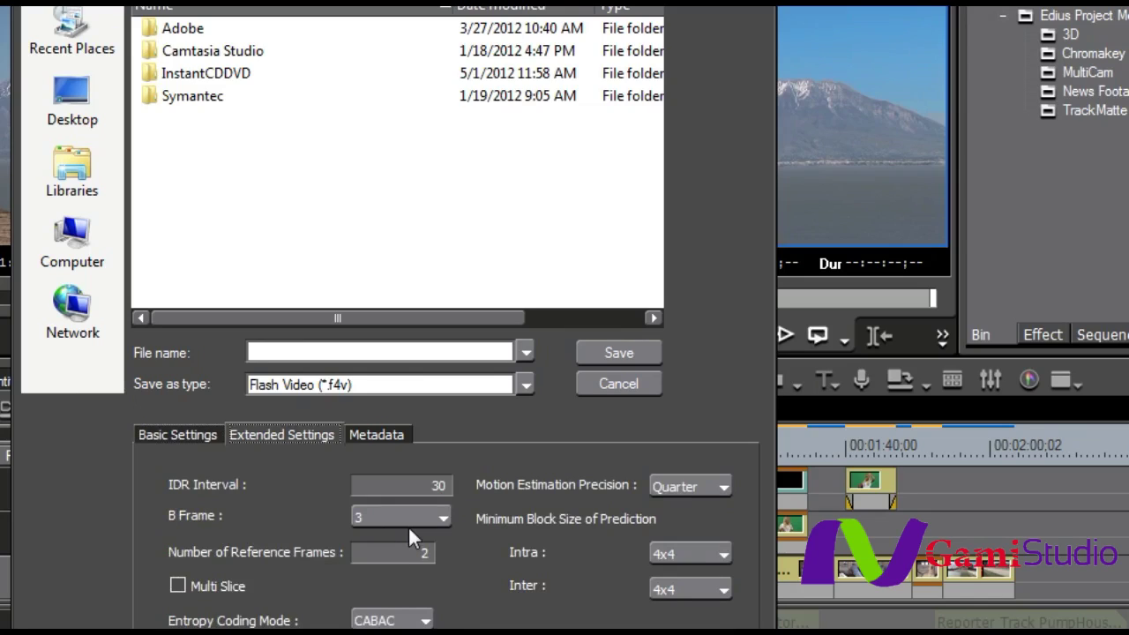
click(386, 436)
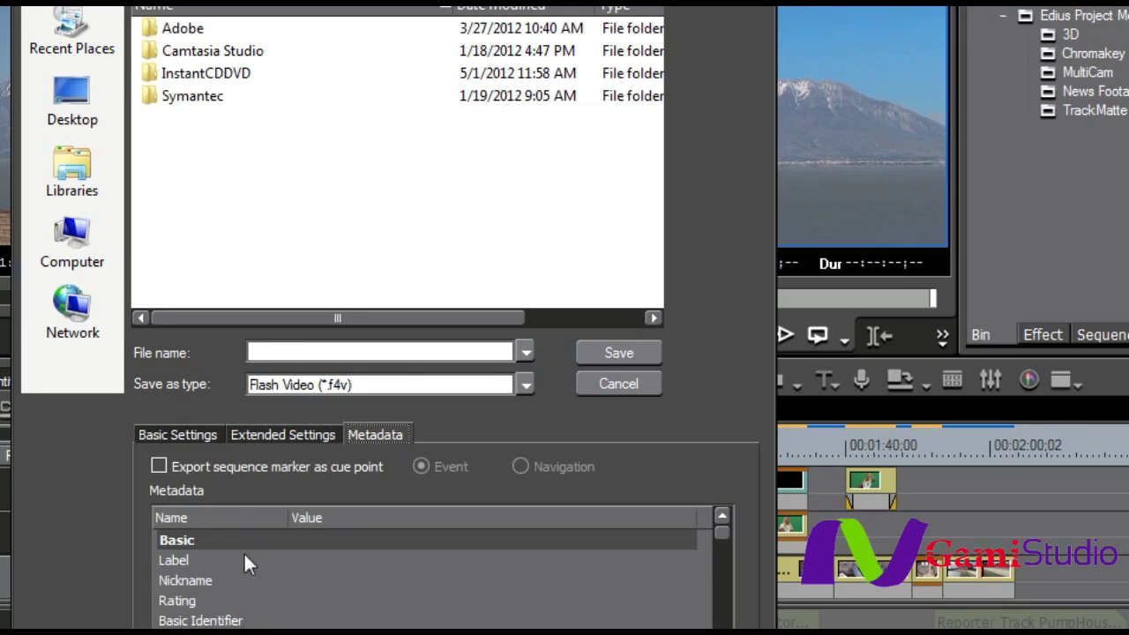
drag(718, 531, 718, 540)
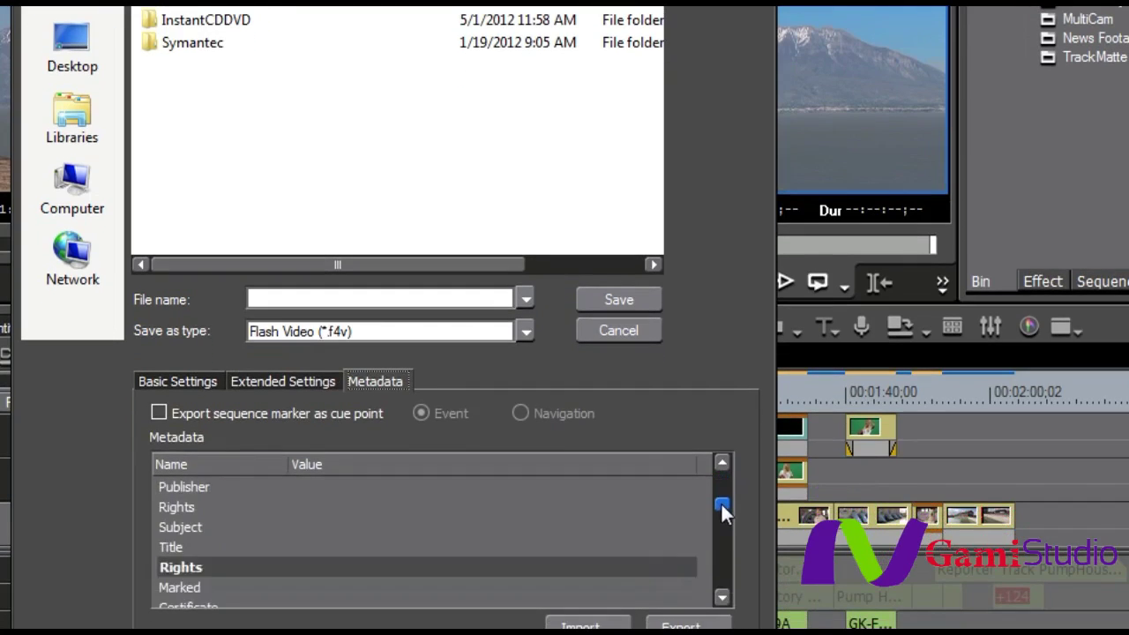
drag(722, 503, 718, 474)
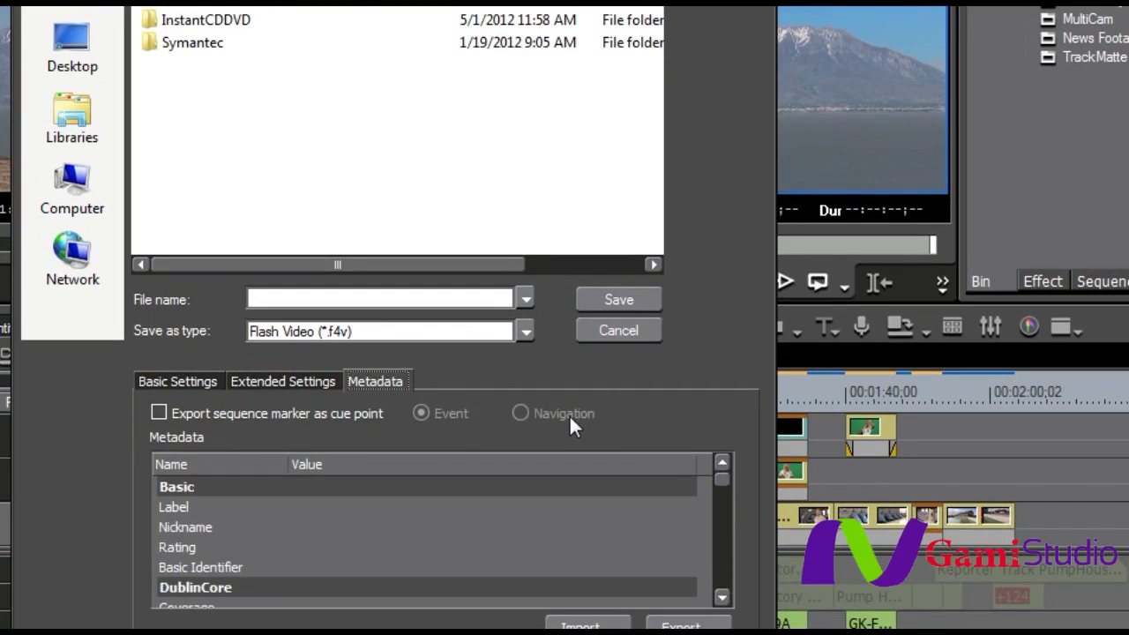
click(300, 298)
- Save the F4V export as 'Test', then cancel the render once it starts
text(Test)
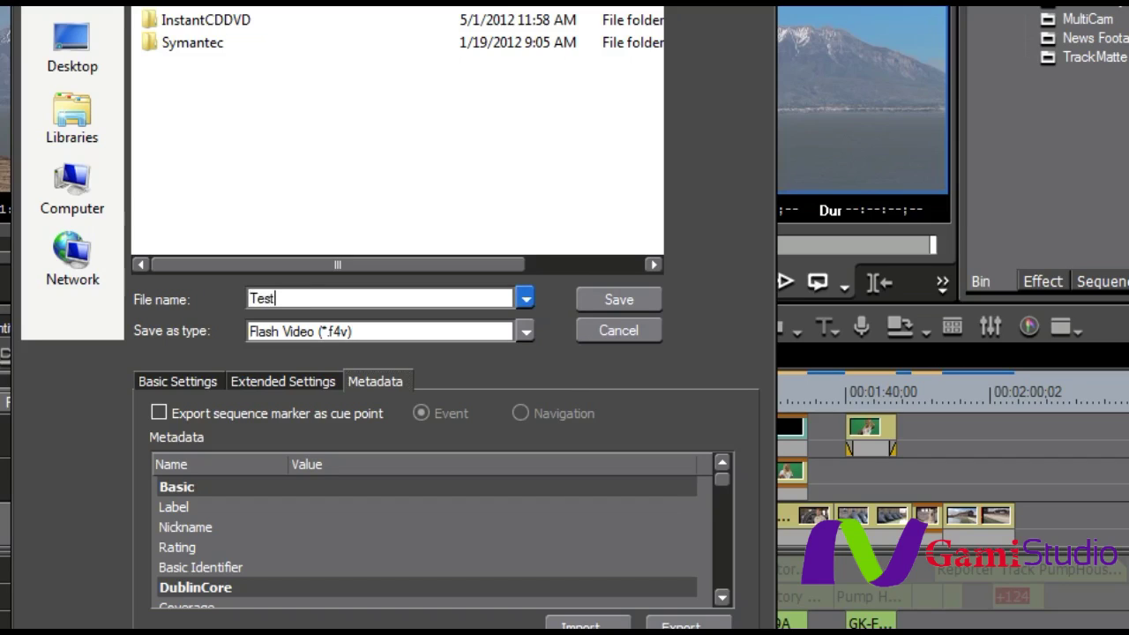
click(603, 300)
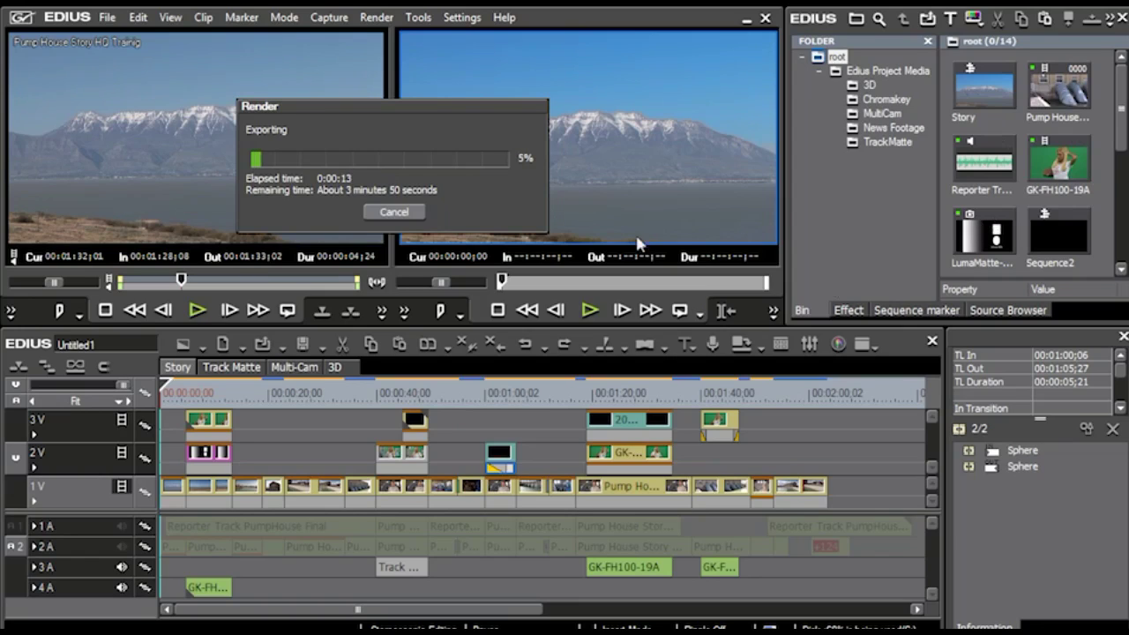
click(390, 212)
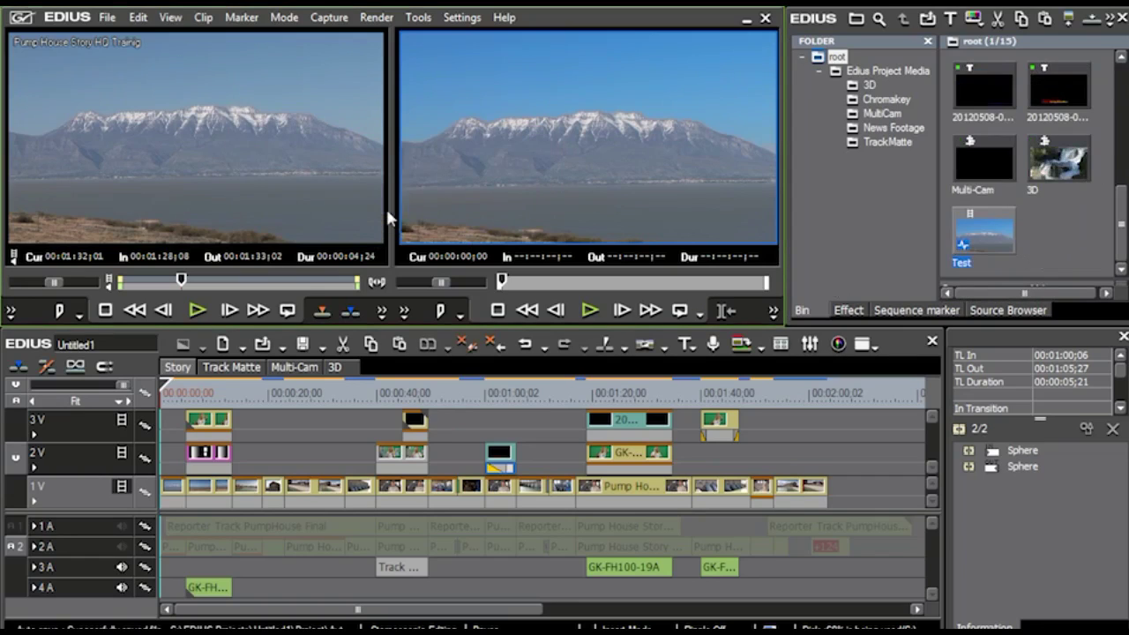
- Reopen Print to File from the player's >> Export menu
click(773, 311)
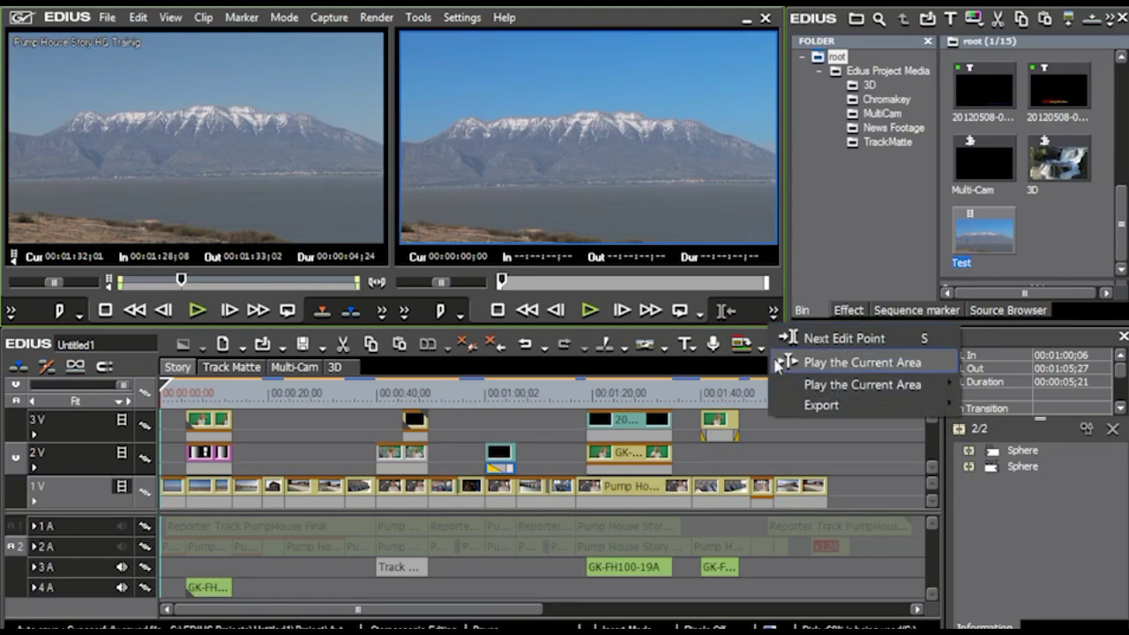
mouse_move(808, 405)
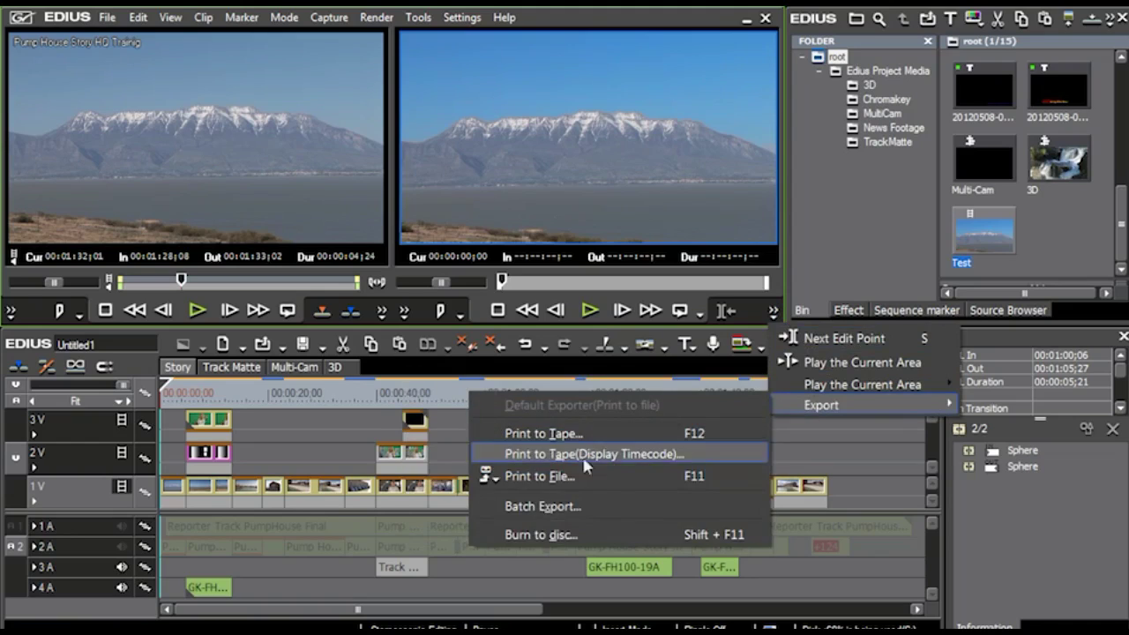
click(560, 477)
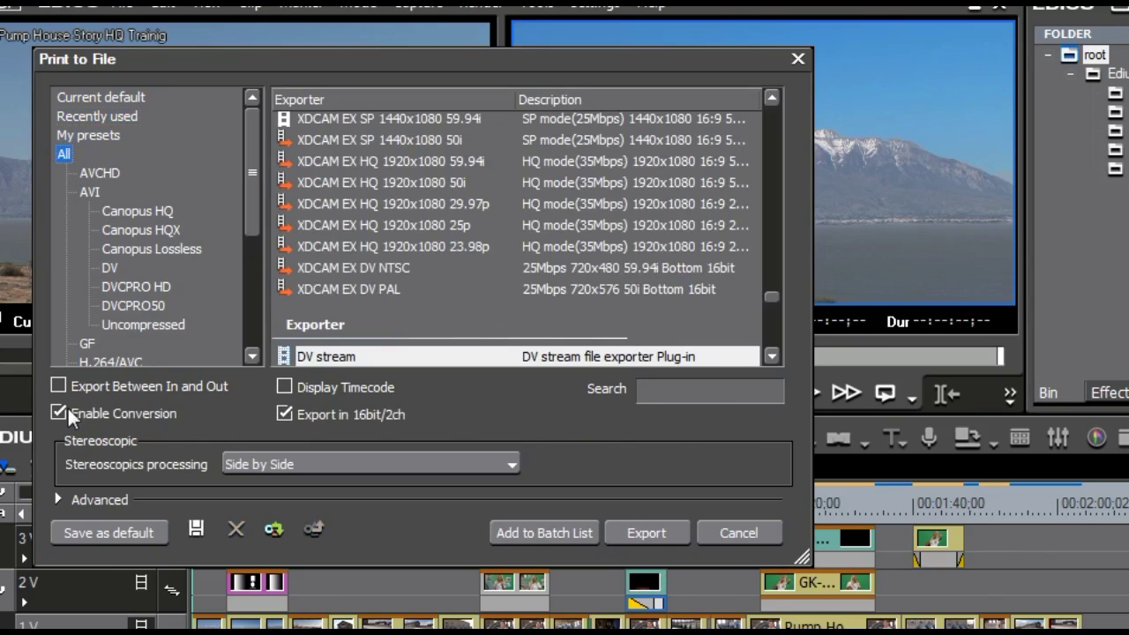
- Turn off Enable Conversion and browse the H.264/AVC exporters, selecting Blu-ray
click(58, 412)
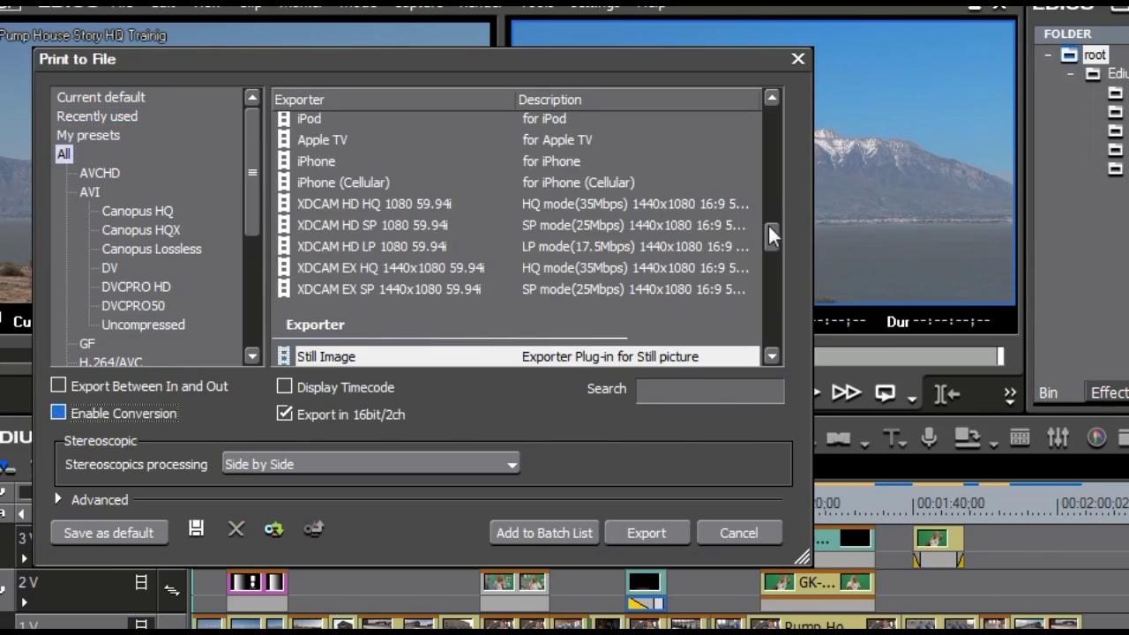
drag(776, 232, 776, 121)
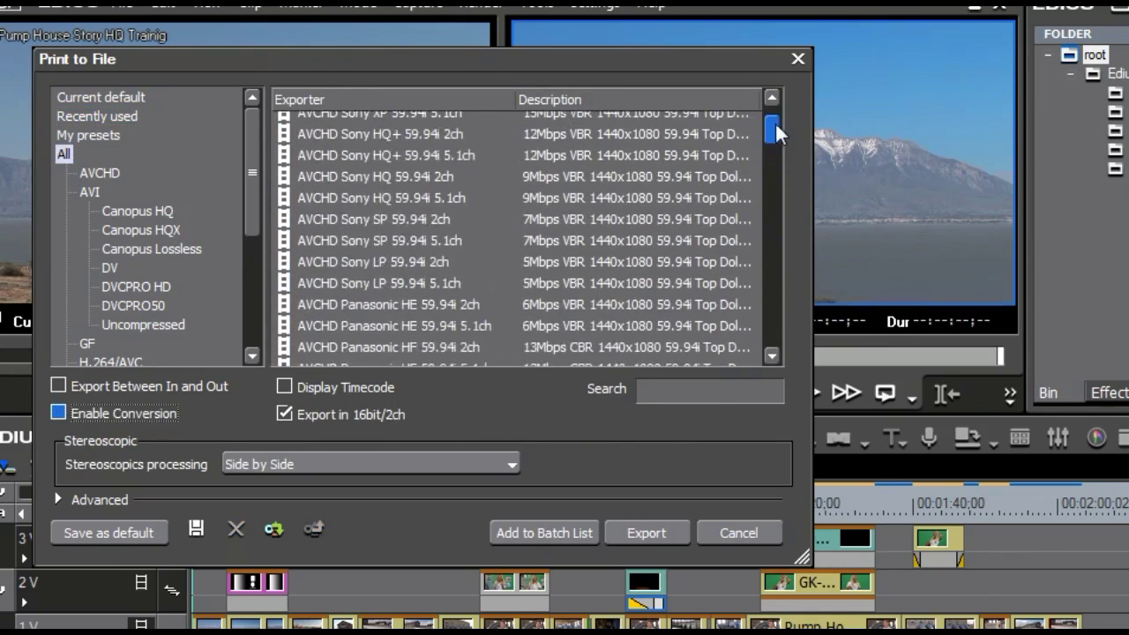
scroll(259, 260, down, 3)
click(124, 250)
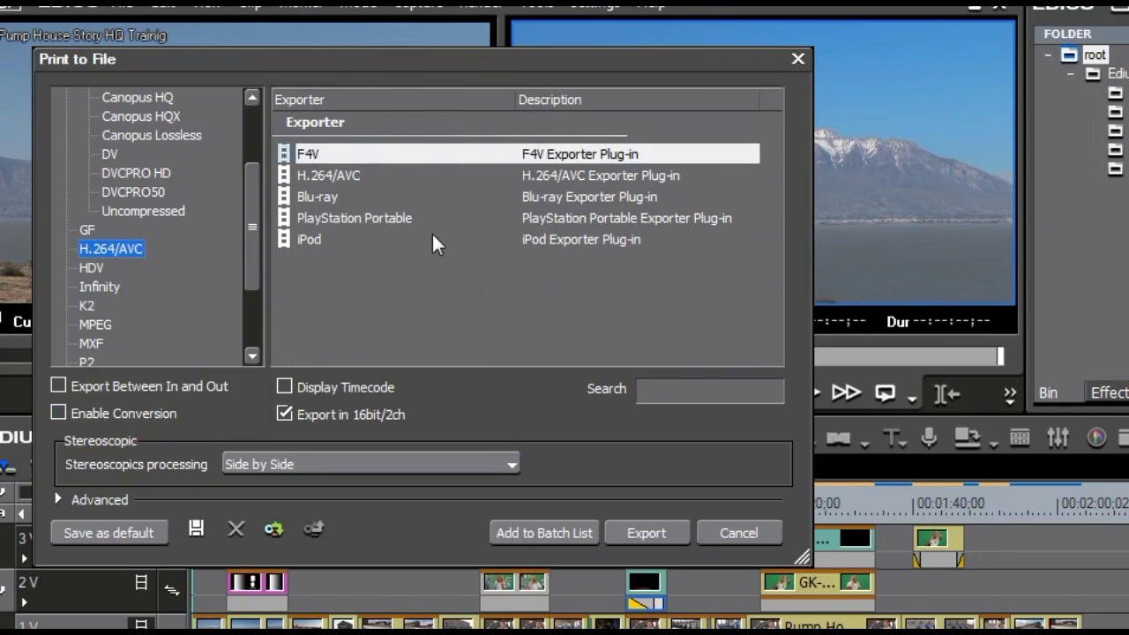
click(309, 189)
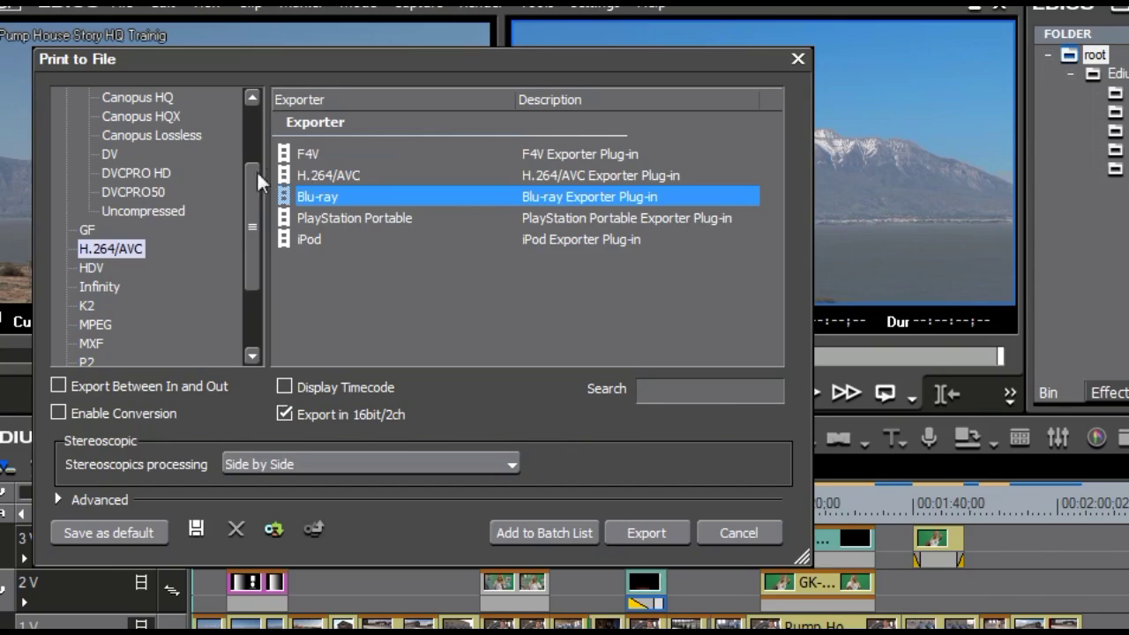
drag(249, 206, 254, 218)
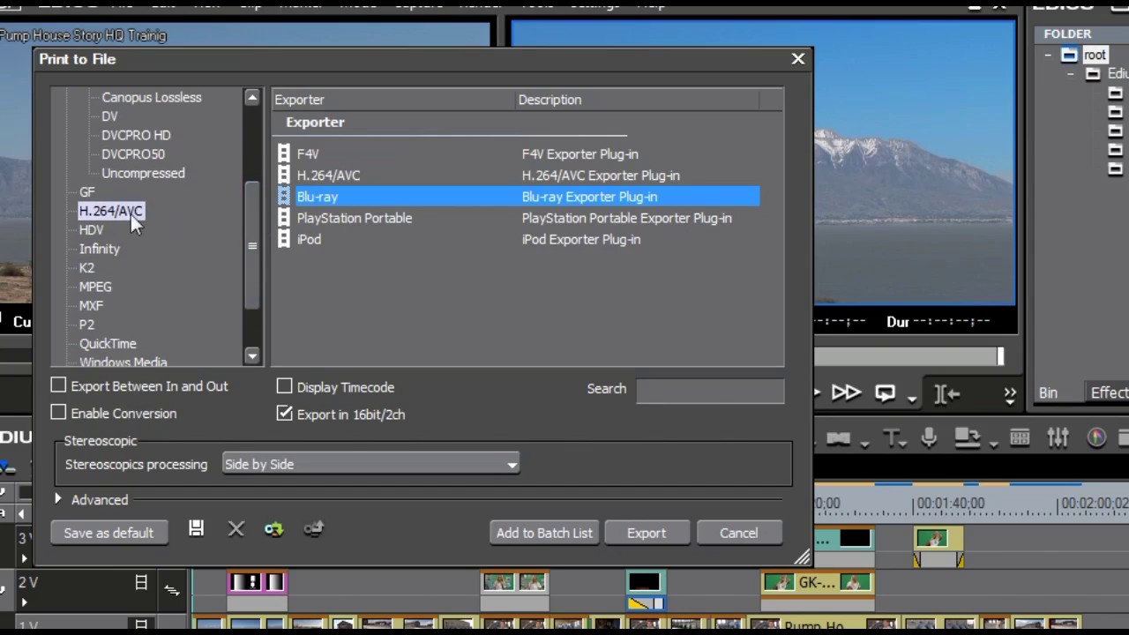
- Browse Infinity, then choose the XDCAM EX HQ 1440x1080 59.94i preset and export
click(92, 229)
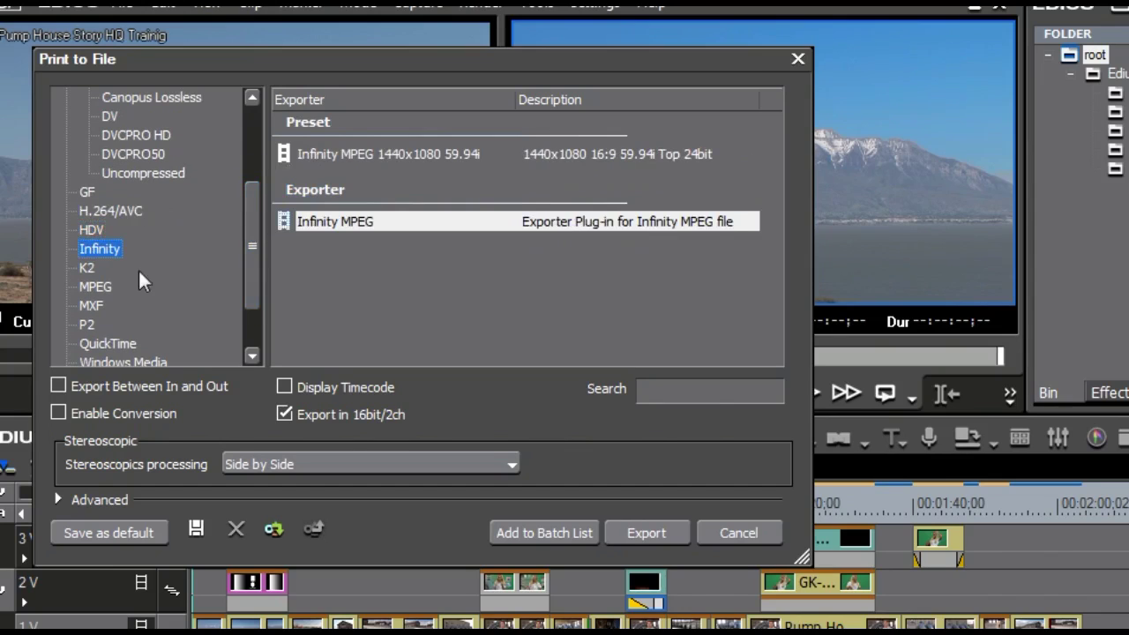
drag(257, 262, 254, 306)
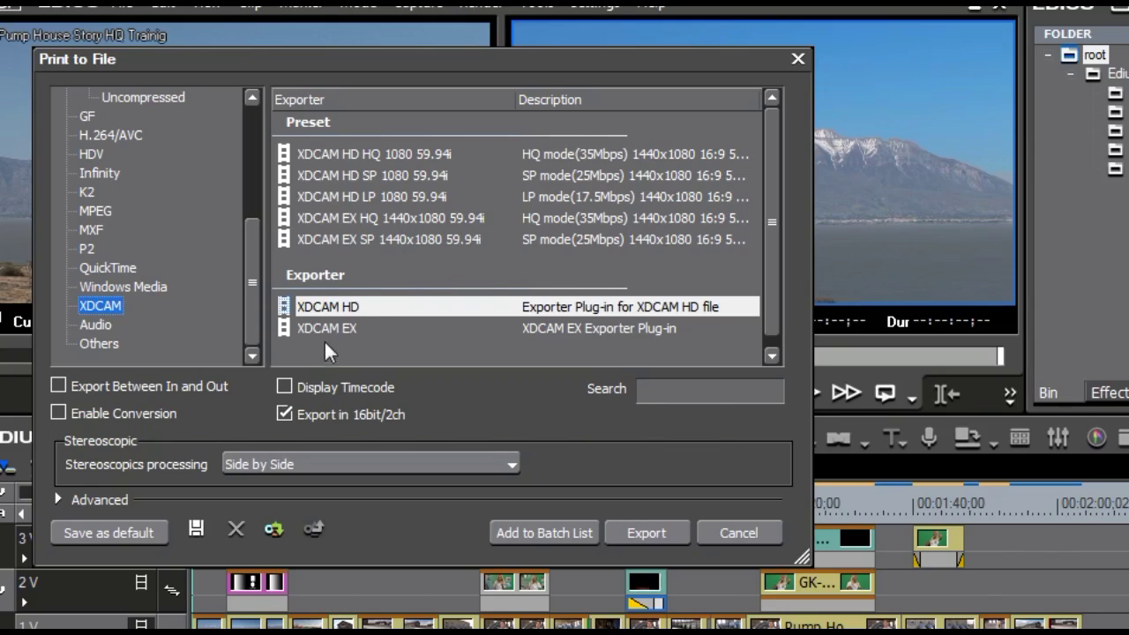
click(361, 218)
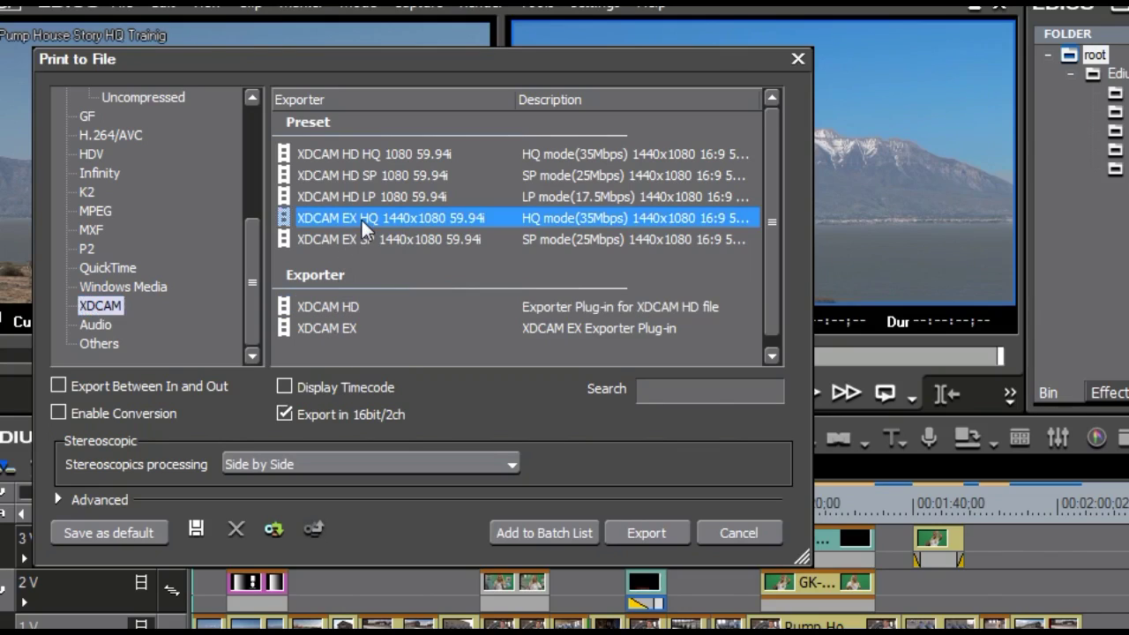
click(628, 535)
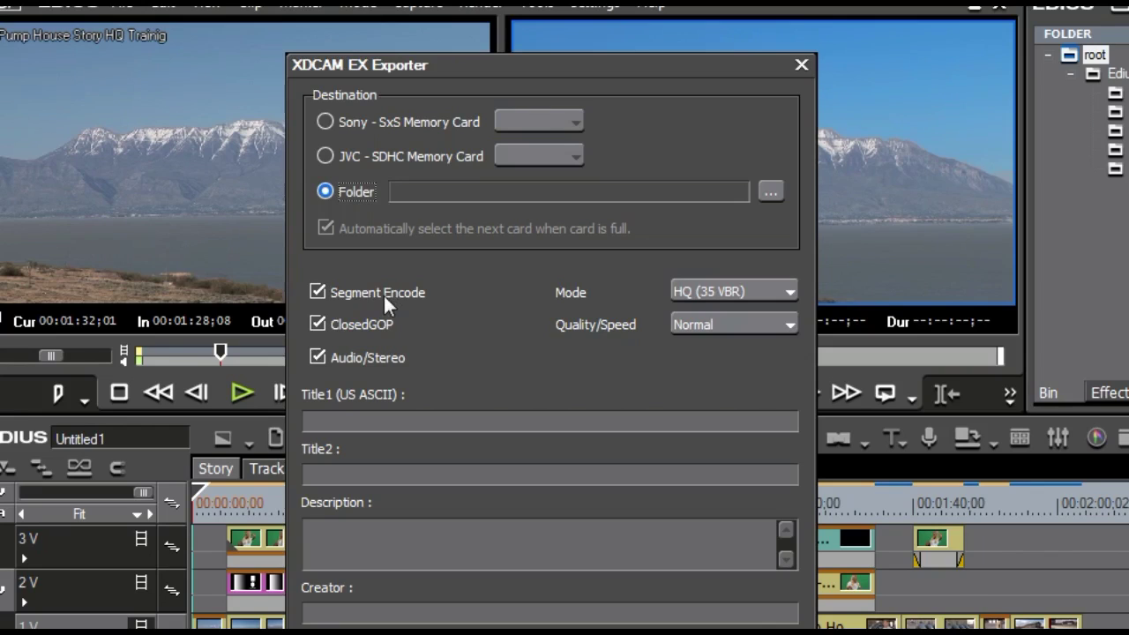
- Check the Mode and Quality/Speed lists, keeping HQ (35 VBR) and Normal
click(792, 294)
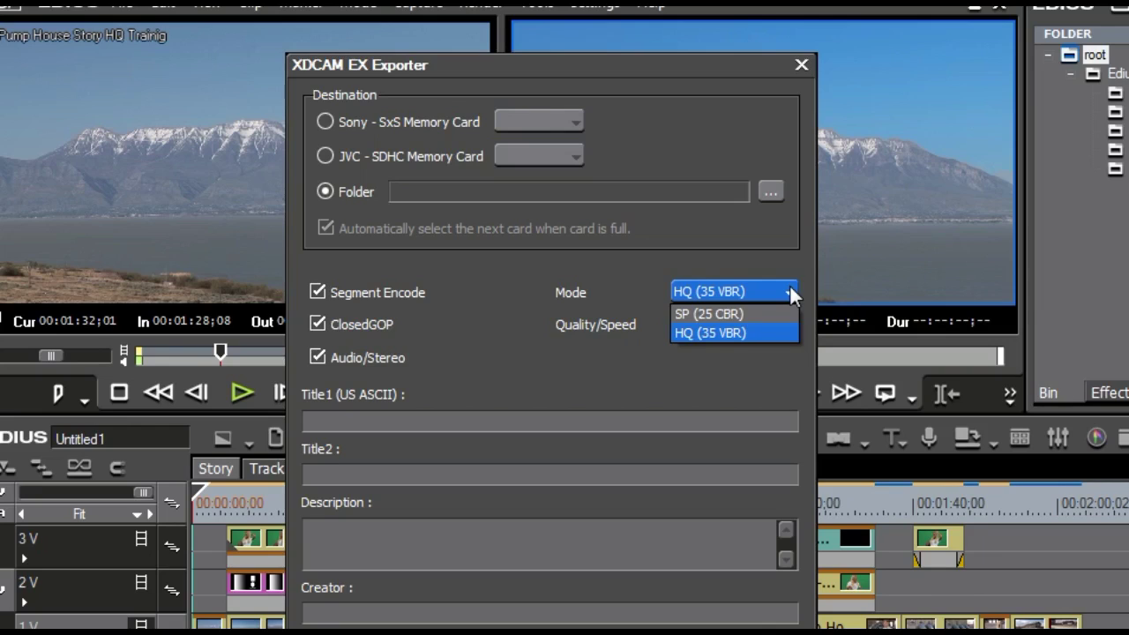
click(790, 285)
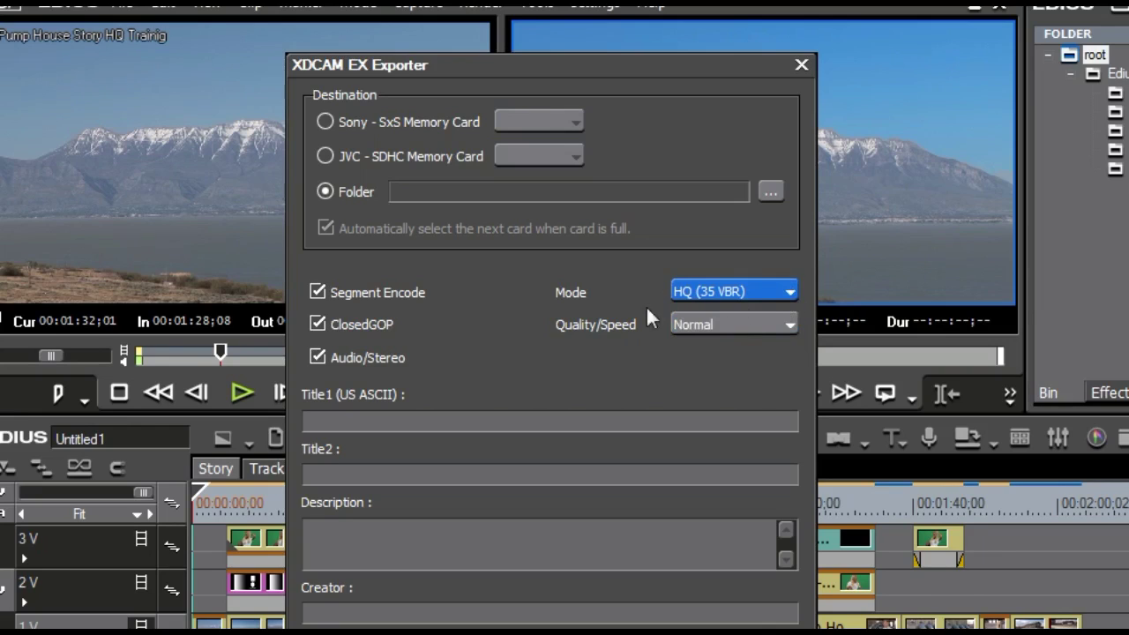
click(787, 329)
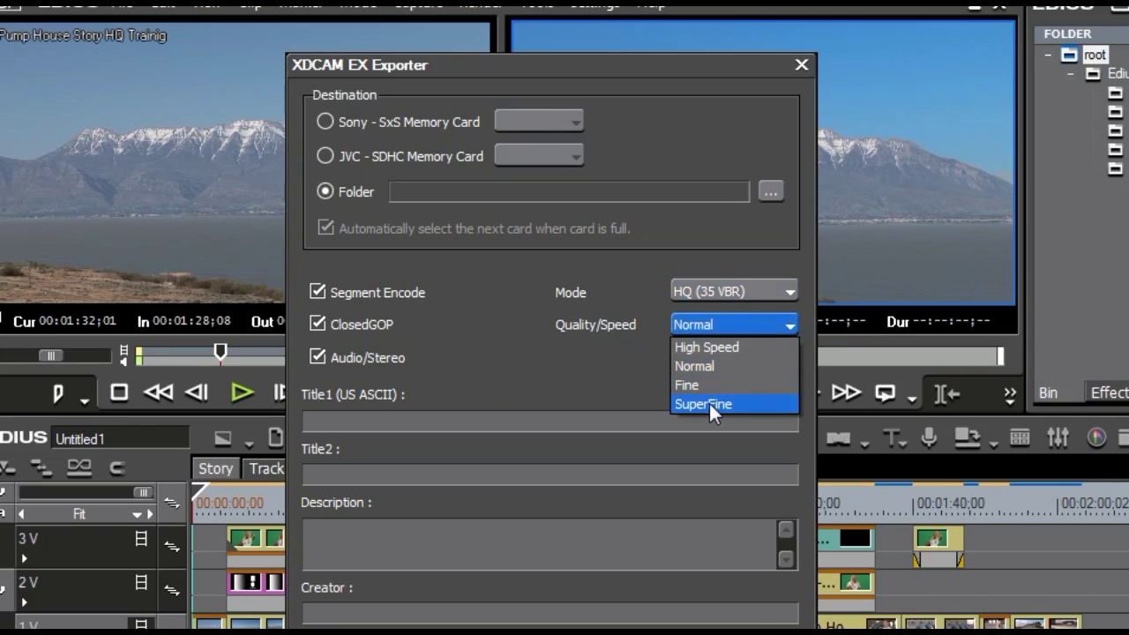
click(705, 365)
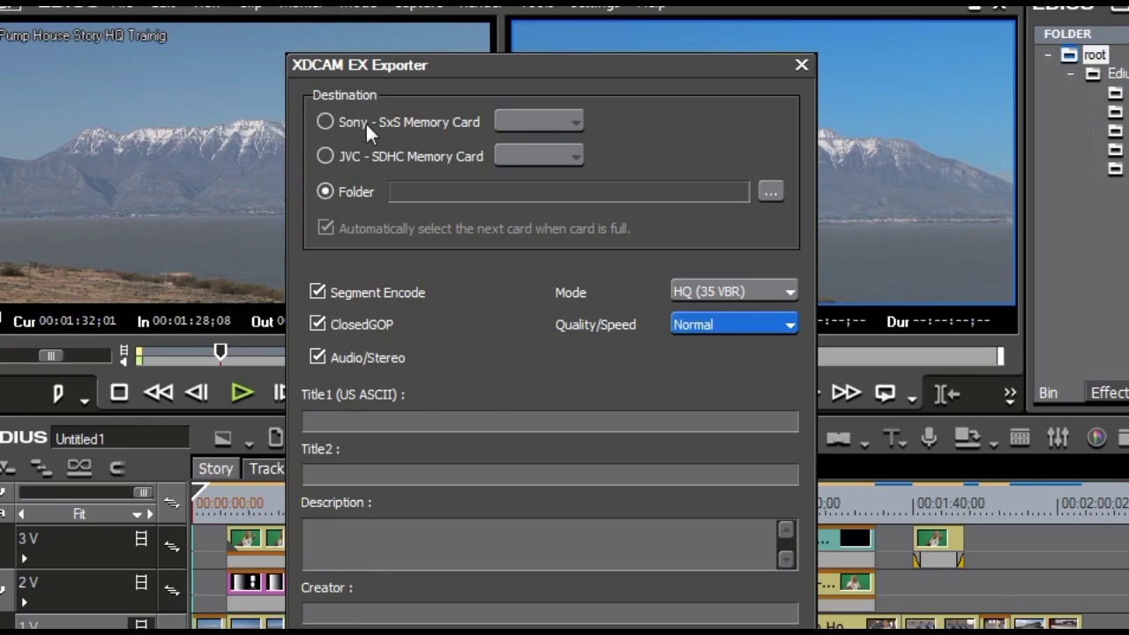
- Set the destination to Sony - SxS Memory Card and open its card list
click(333, 118)
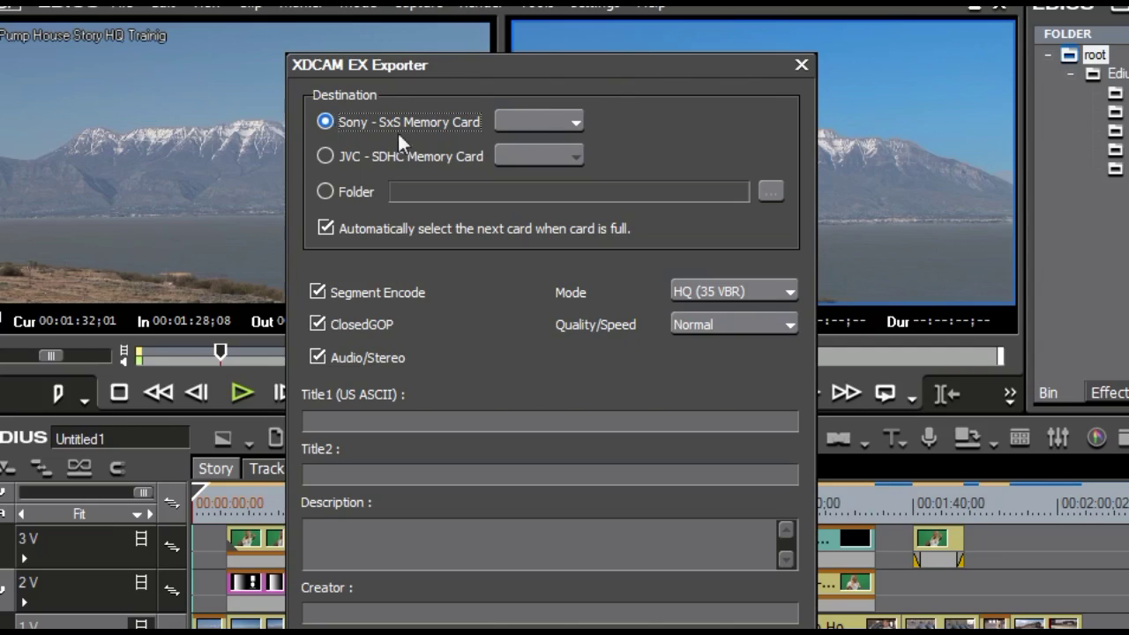
click(534, 120)
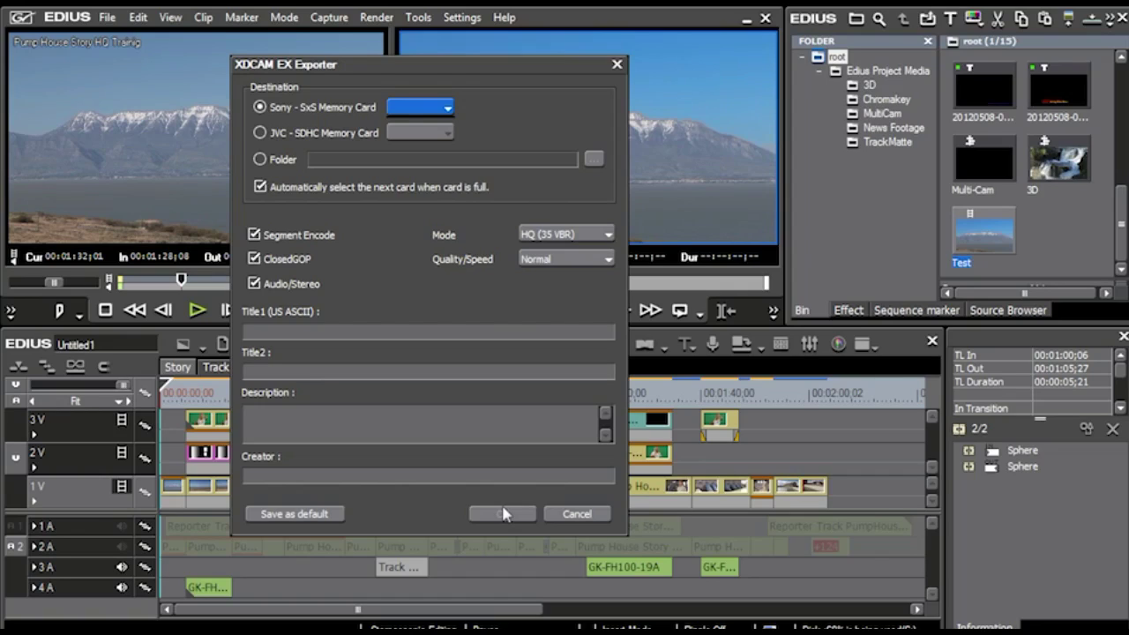
- Close the XDCAM EX settings and reopen Print to File, stretching the dialog taller to list every format category
click(575, 515)
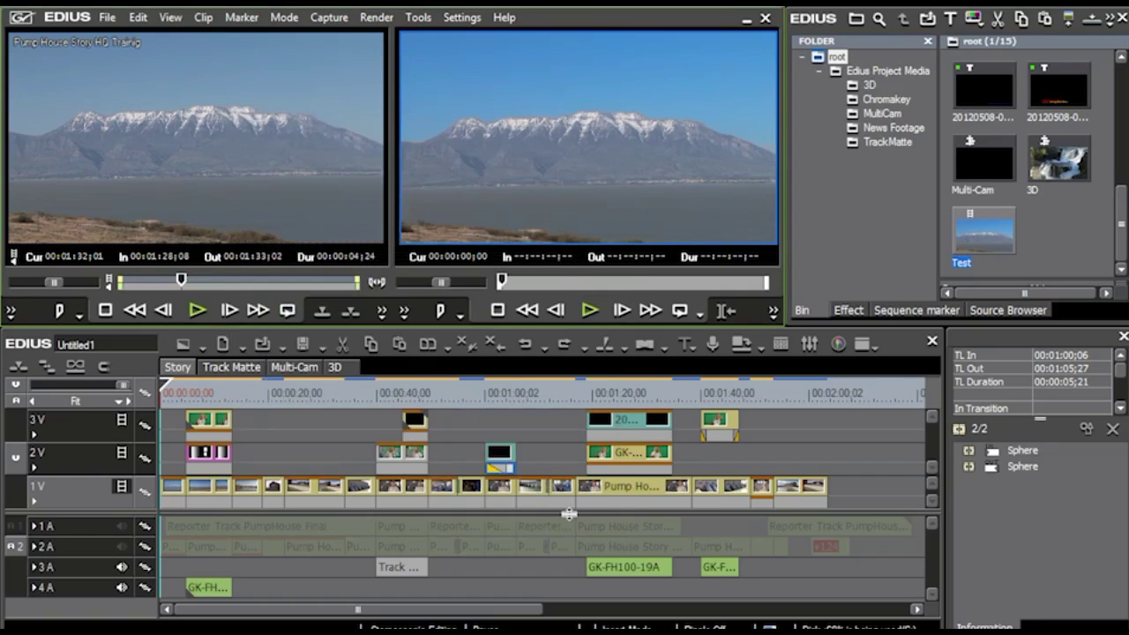
click(773, 312)
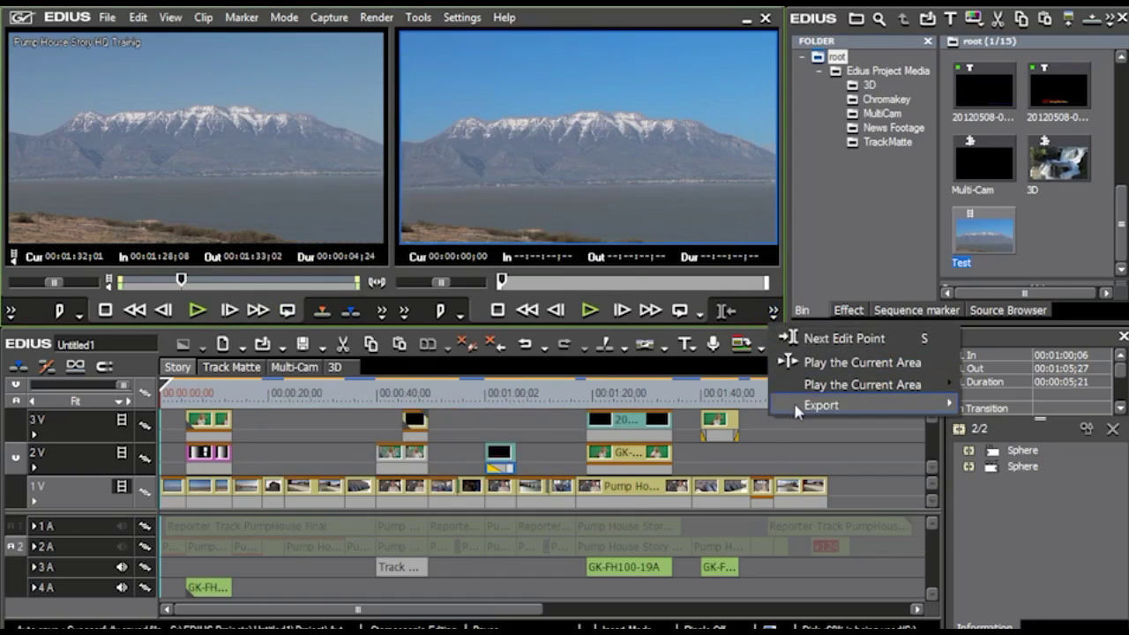
mouse_move(792, 400)
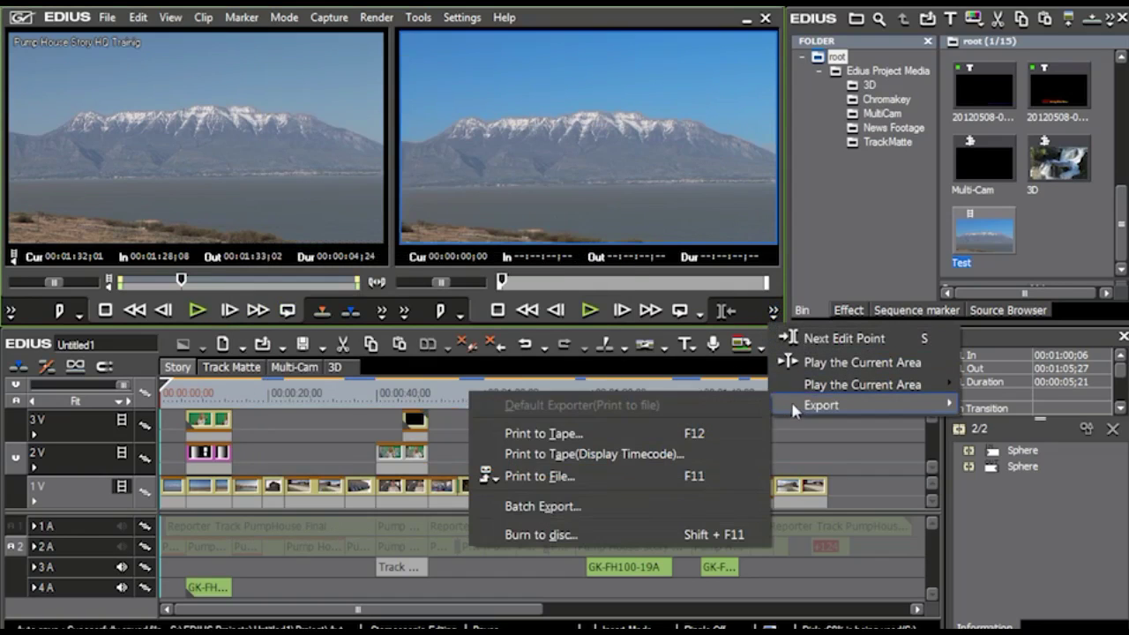
click(539, 477)
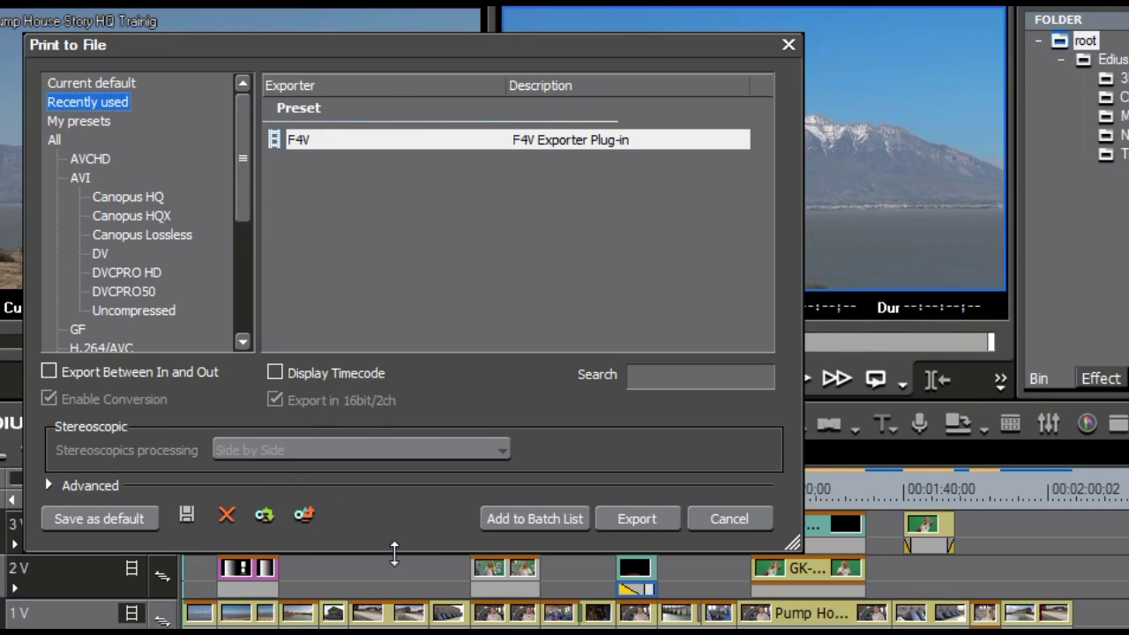
drag(394, 553, 395, 634)
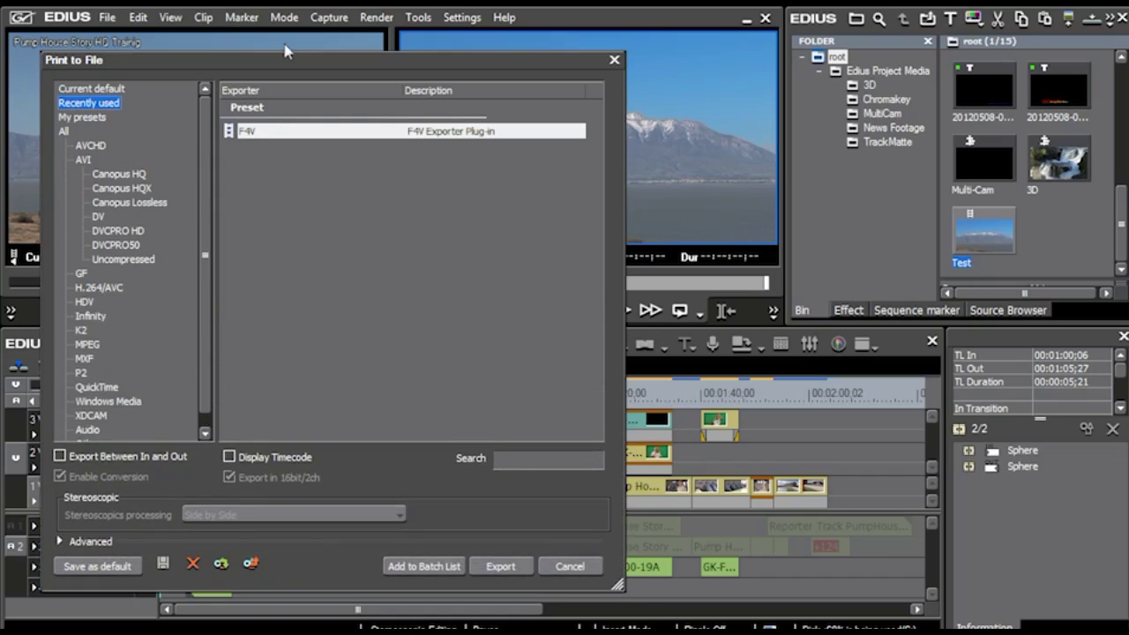
drag(284, 51, 285, 18)
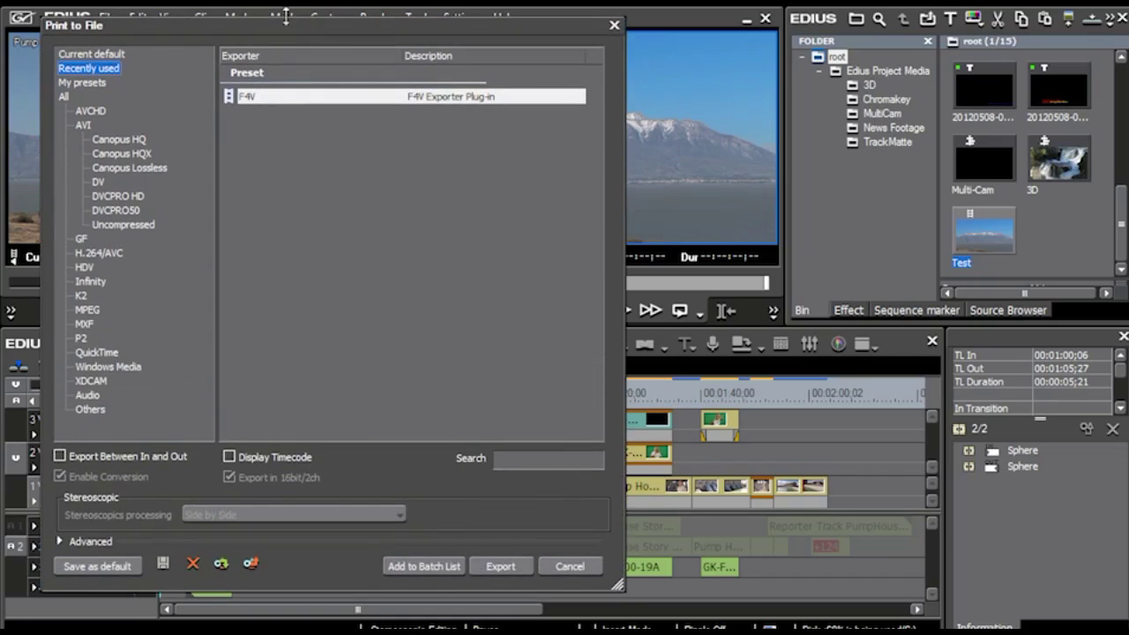